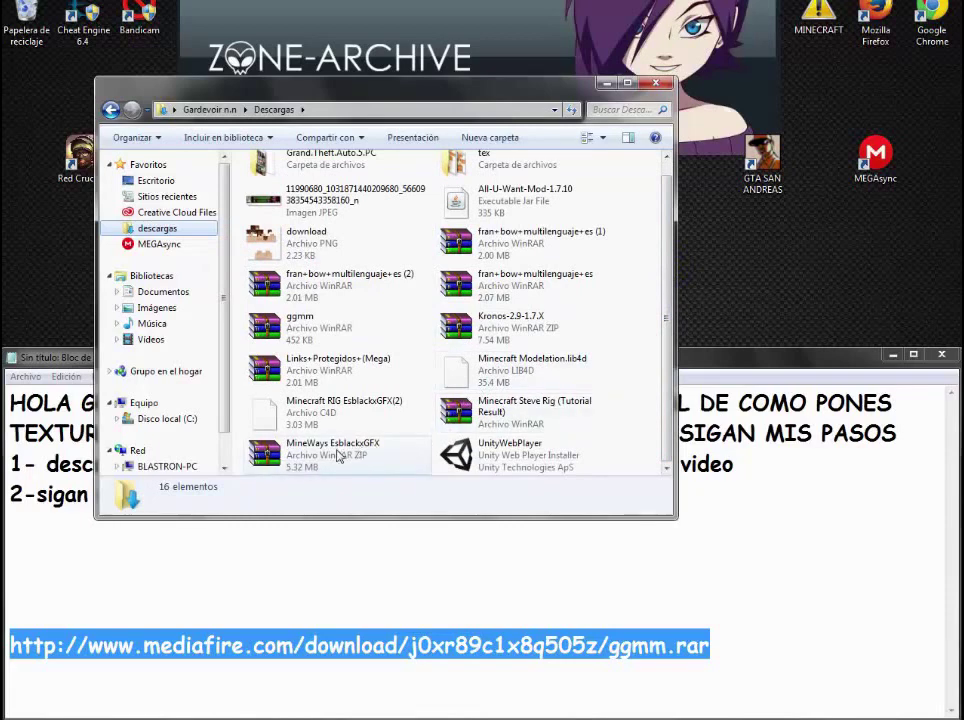
Move the ggmm WinRAR archive from the Descargas folder to the middle of the desktop, with the open windows out of the way.
{"action": "left_click_drag", "start_coordinate": [300, 330], "coordinate": [30, 222]}
{"action": "left_click", "coordinate": [660, 84]}
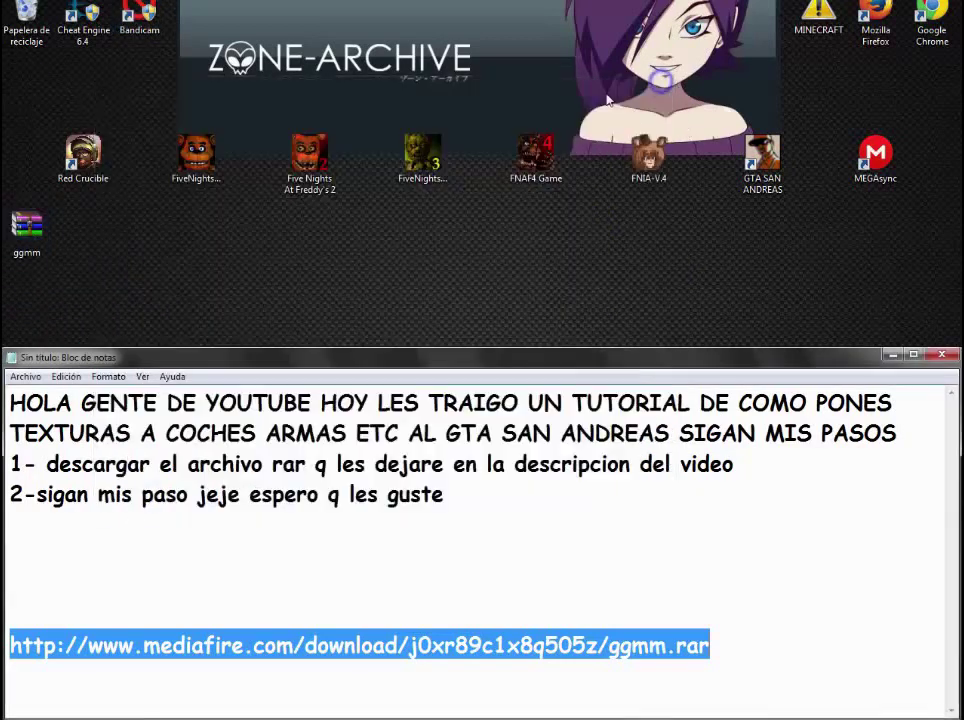
{"action": "left_click", "coordinate": [898, 357]}
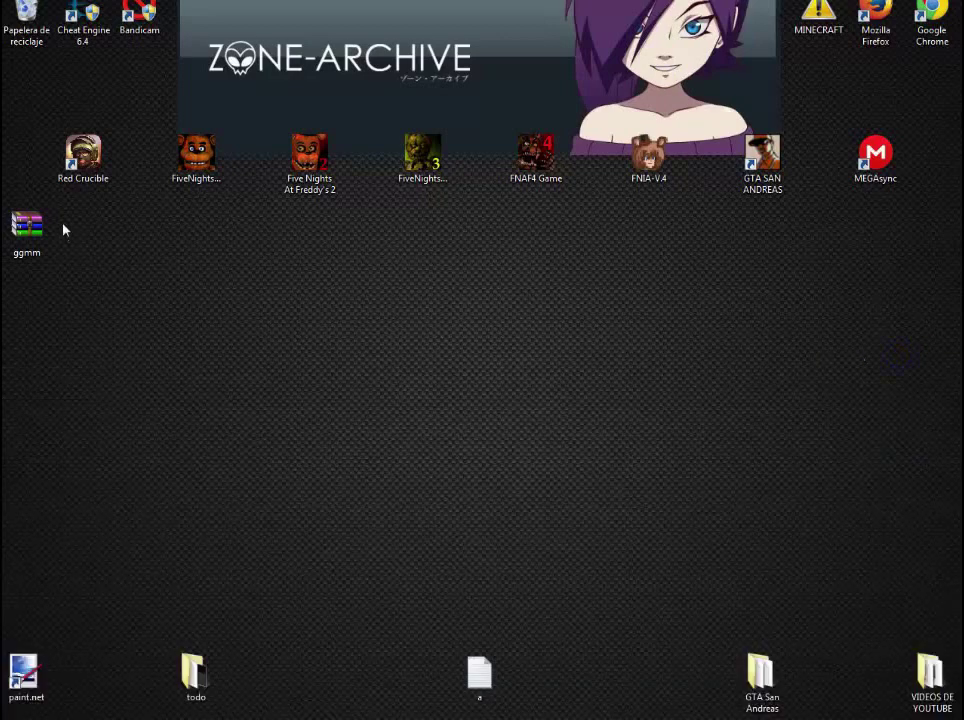
{"action": "left_click_drag", "start_coordinate": [28, 226], "coordinate": [480, 454]}
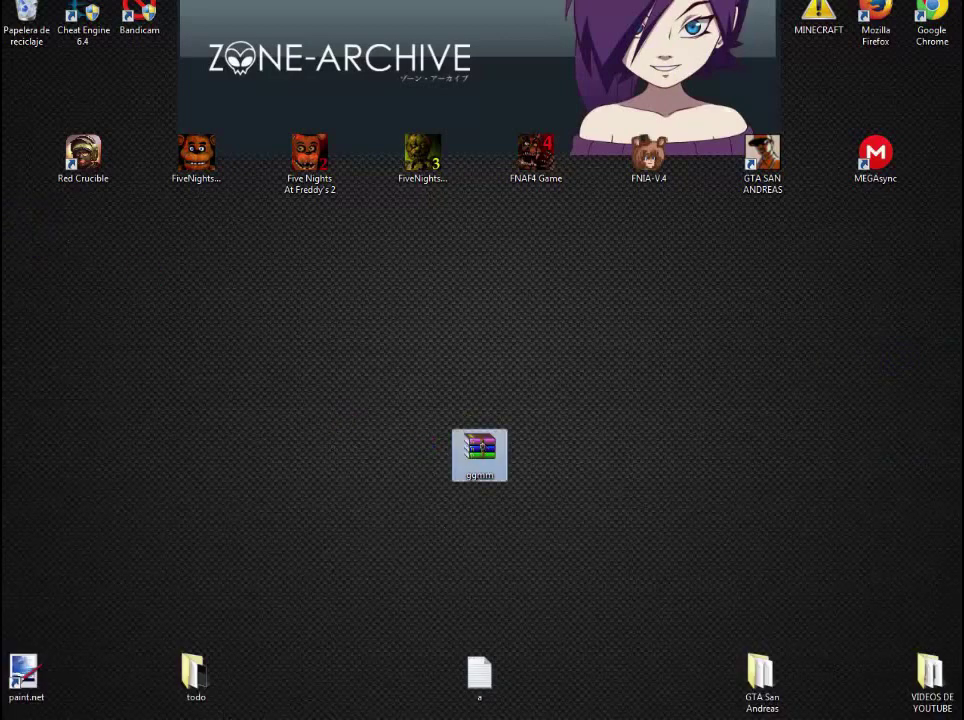
Add the line "lo extraen y les dejara unos programas XDD" below step 2 in the Notepad instructions.
{"action": "key", "text": "alt+Tab"}
{"action": "left_click", "coordinate": [513, 529]}
{"action": "left_click", "coordinate": [501, 509]}
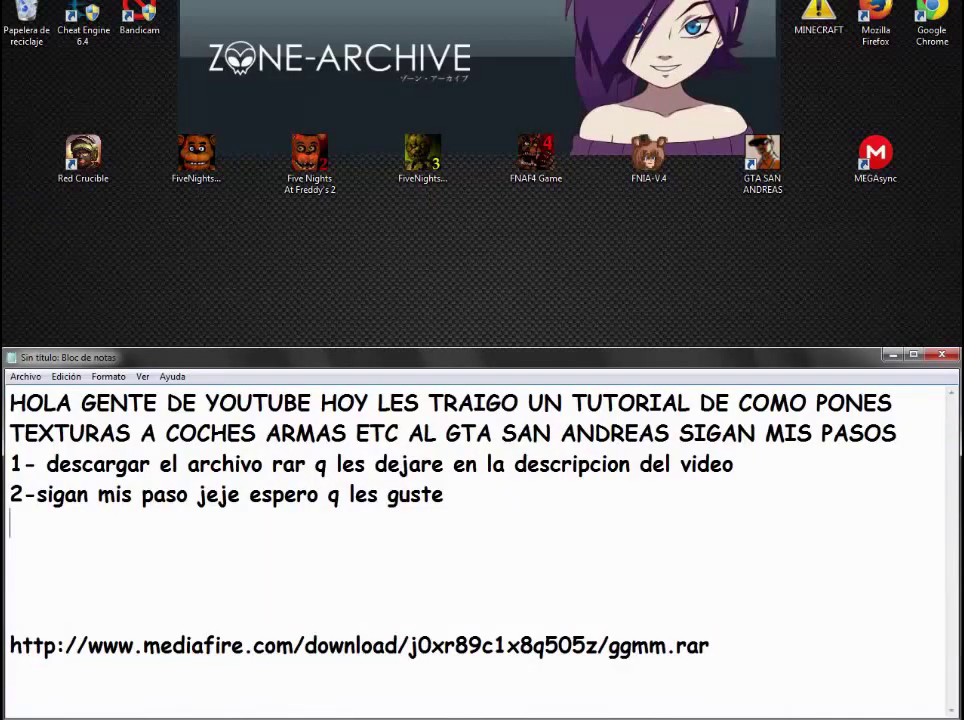
{"action": "type", "text": "lo extra"}
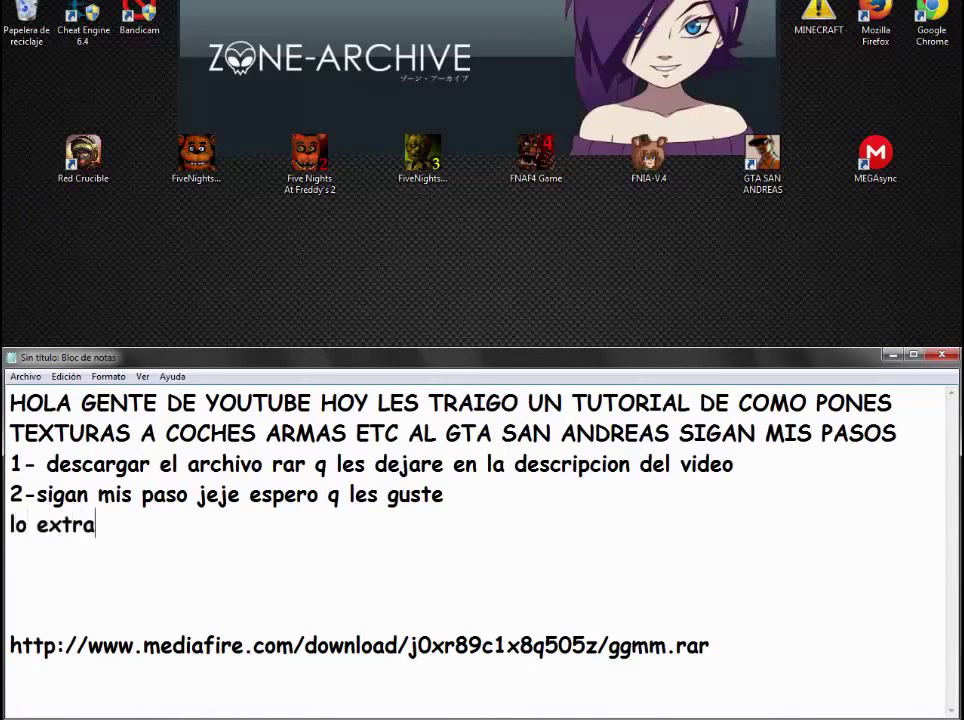
{"action": "type", "text": "en y le"}
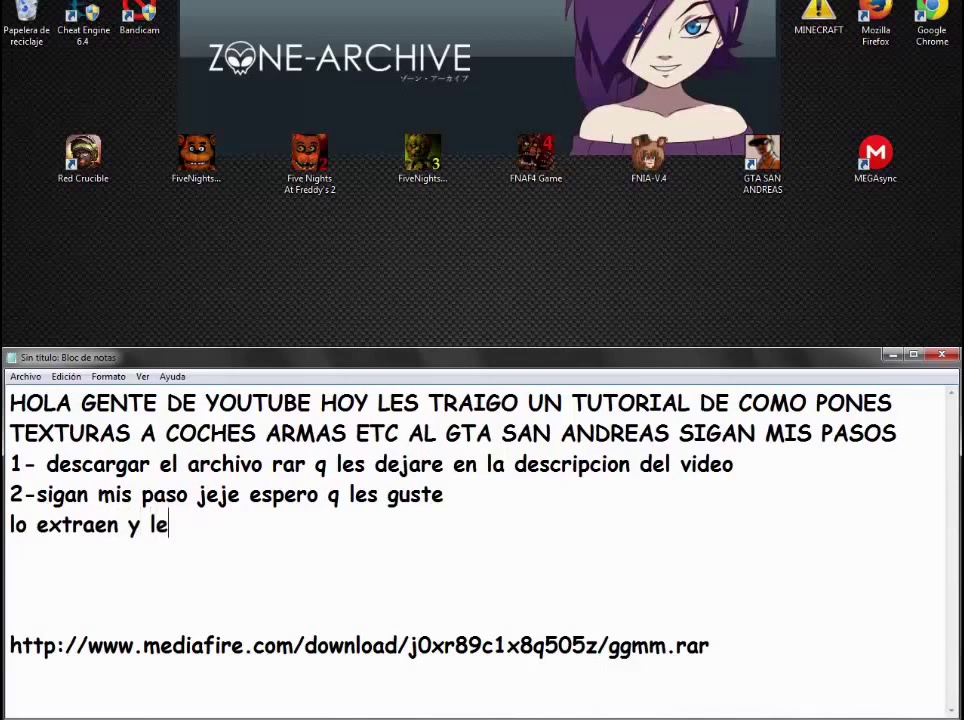
{"action": "type", "text": "s dejara un"}
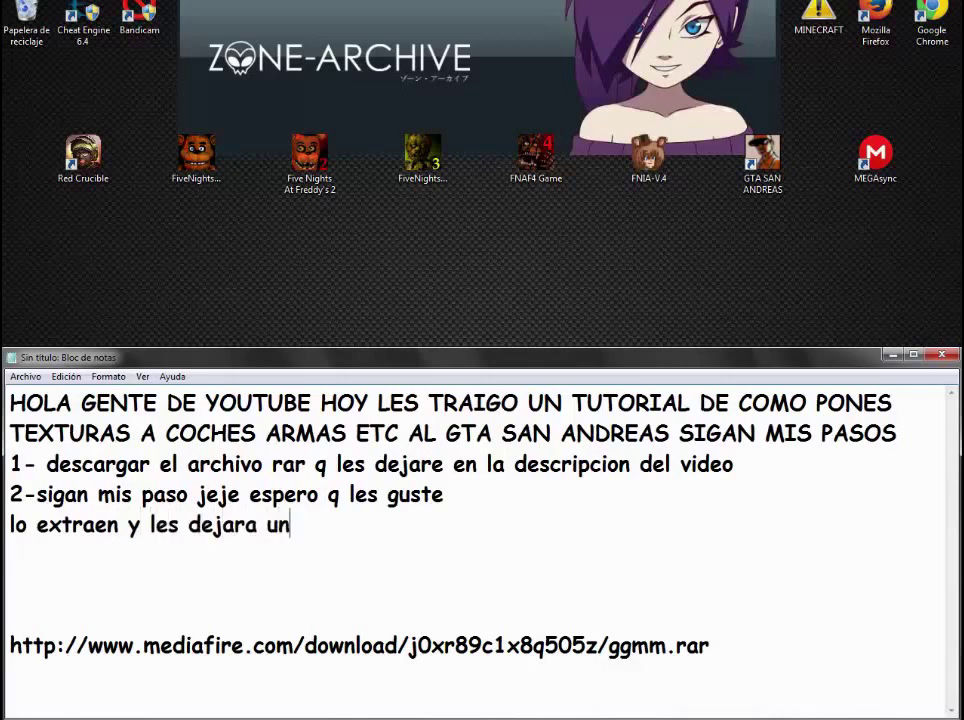
{"action": "type", "text": "aas"}
{"action": "key", "text": "BackSpace"}
{"action": "key", "text": "BackSpace"}
{"action": "type", "text": "os progra"}
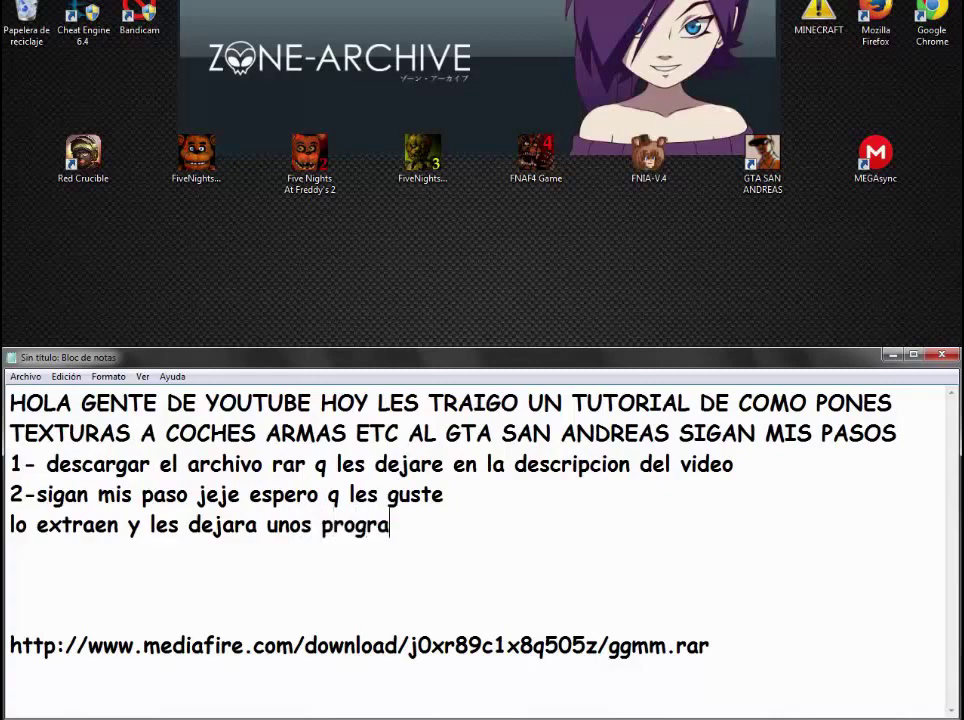
{"action": "type", "text": "mas XDD"}
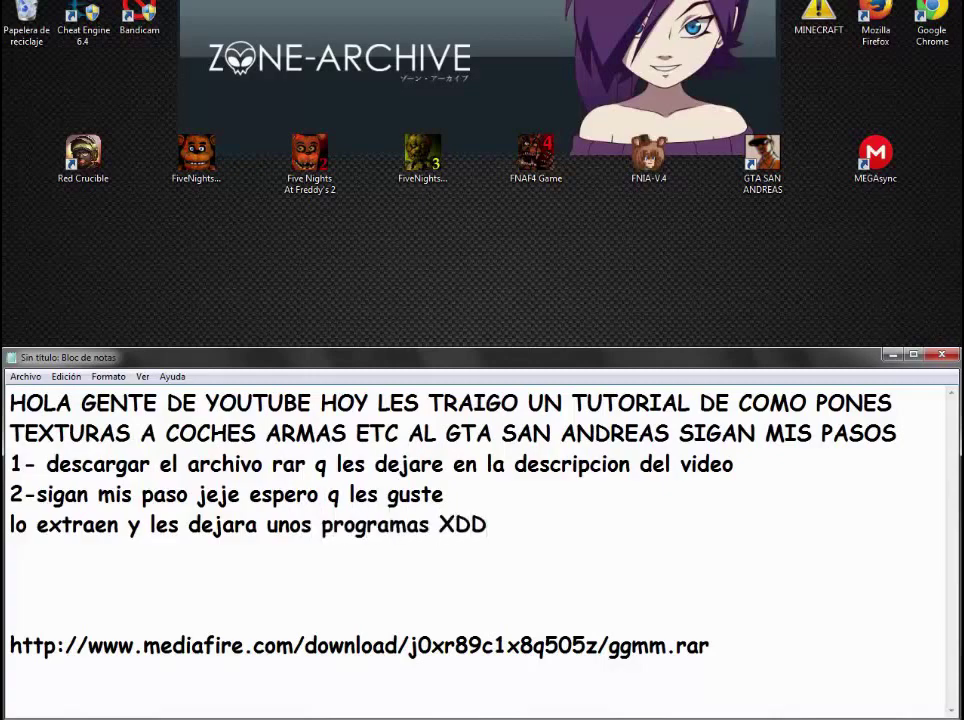
Extract the ggmm archive into its own ggmm folder on the desktop, then place that folder beside the archive and open it.
{"action": "left_click", "coordinate": [247, 296]}
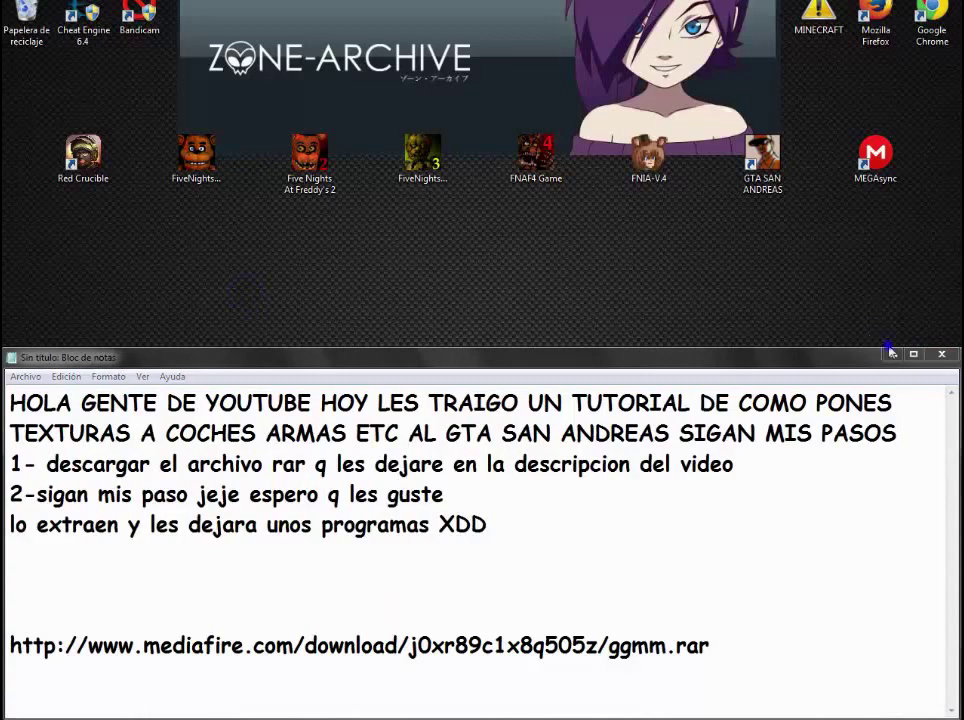
{"action": "left_click", "coordinate": [890, 352]}
{"action": "left_click_drag", "start_coordinate": [480, 489], "coordinate": [481, 316]}
{"action": "right_click", "coordinate": [480, 312]}
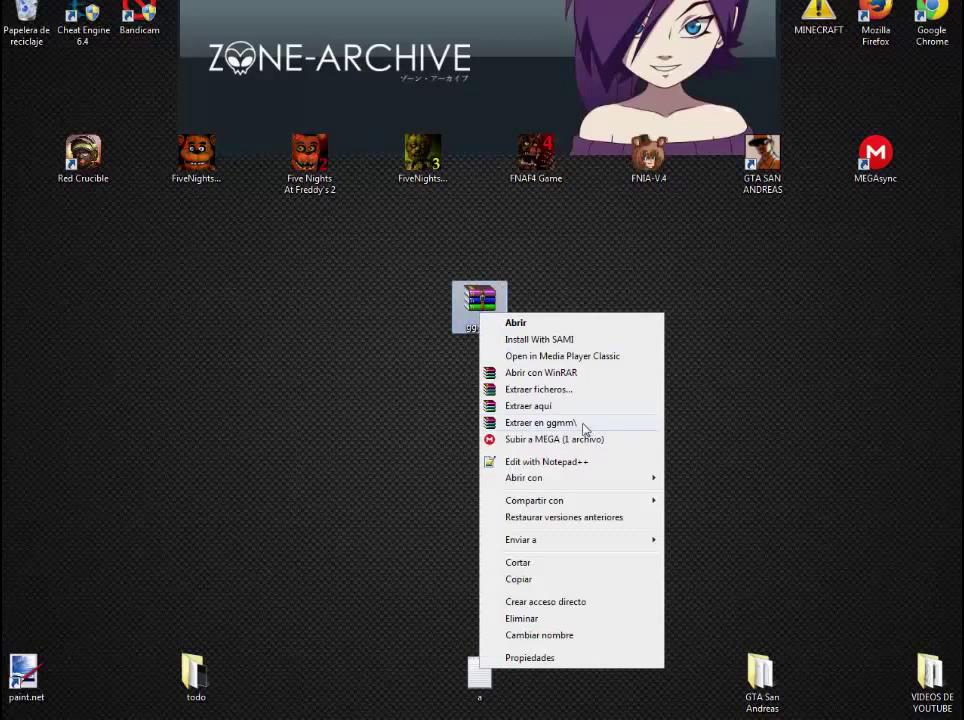
{"action": "left_click", "coordinate": [584, 424]}
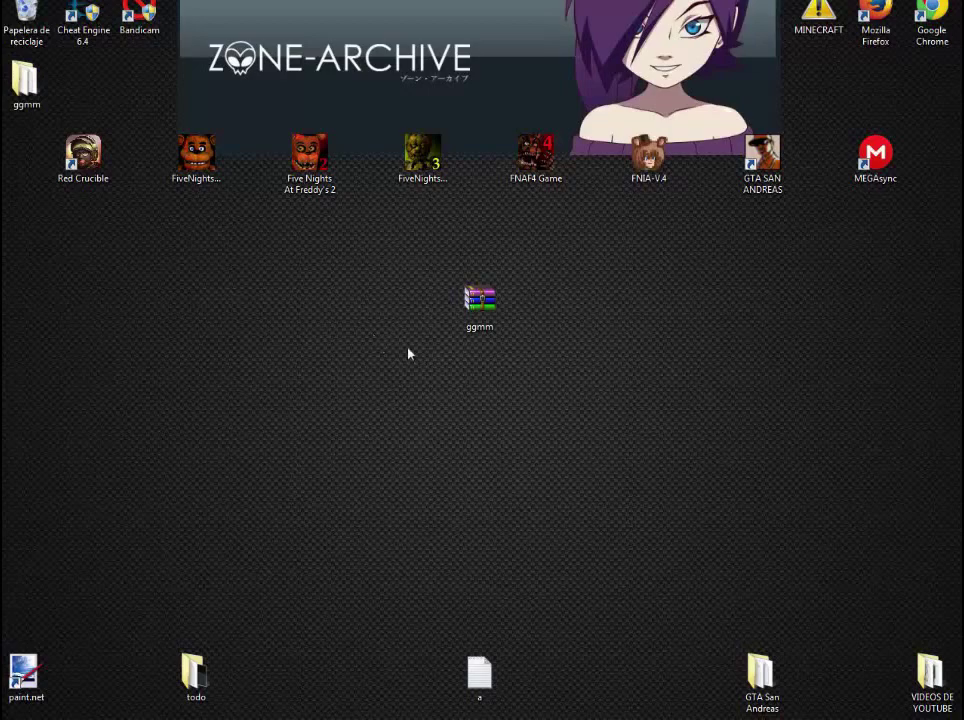
{"action": "left_click_drag", "start_coordinate": [14, 100], "coordinate": [410, 330]}
{"action": "double_click", "coordinate": [421, 308]}
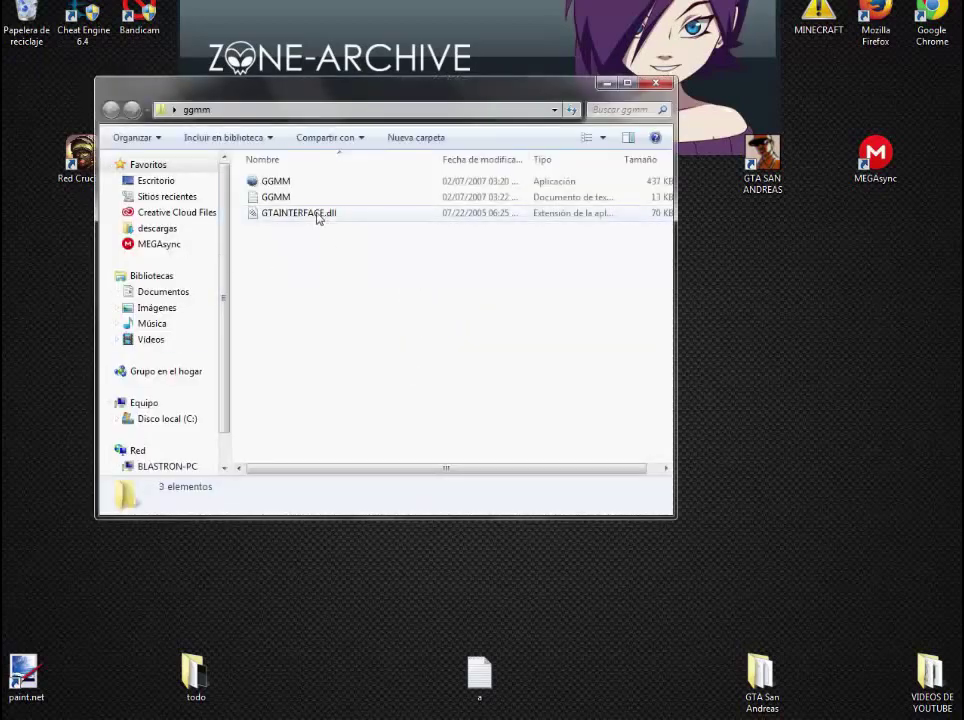
Continue the Notepad line after "XDD" with "seleccionan los dos archivos y los mueven a la carpeta donde este su gta sa".
{"action": "key", "text": "alt+Tab"}
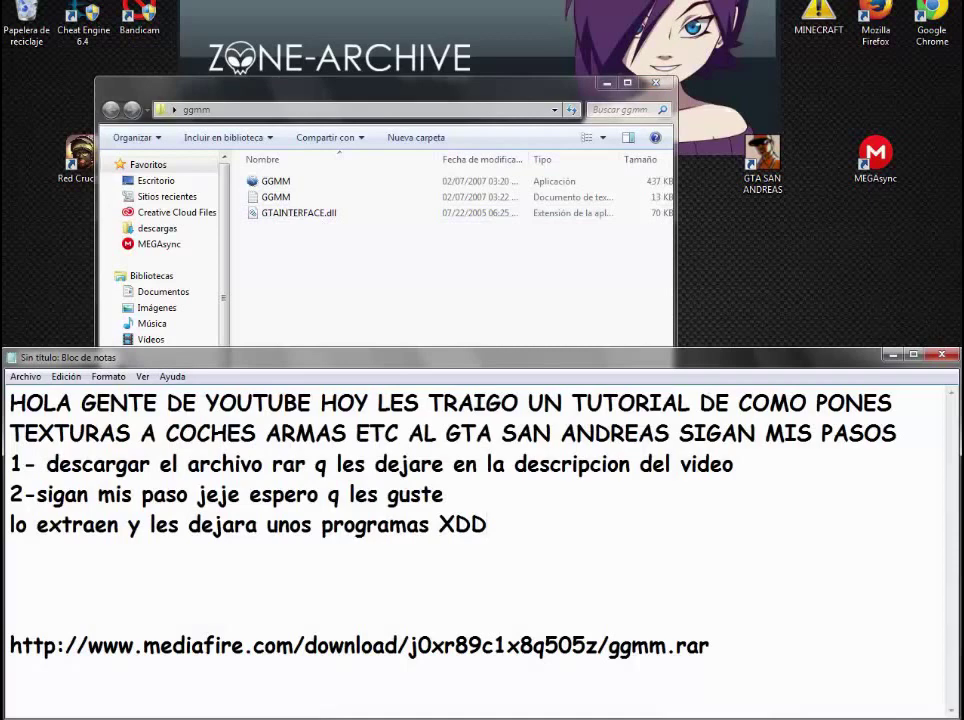
{"action": "type", "text": "selec"}
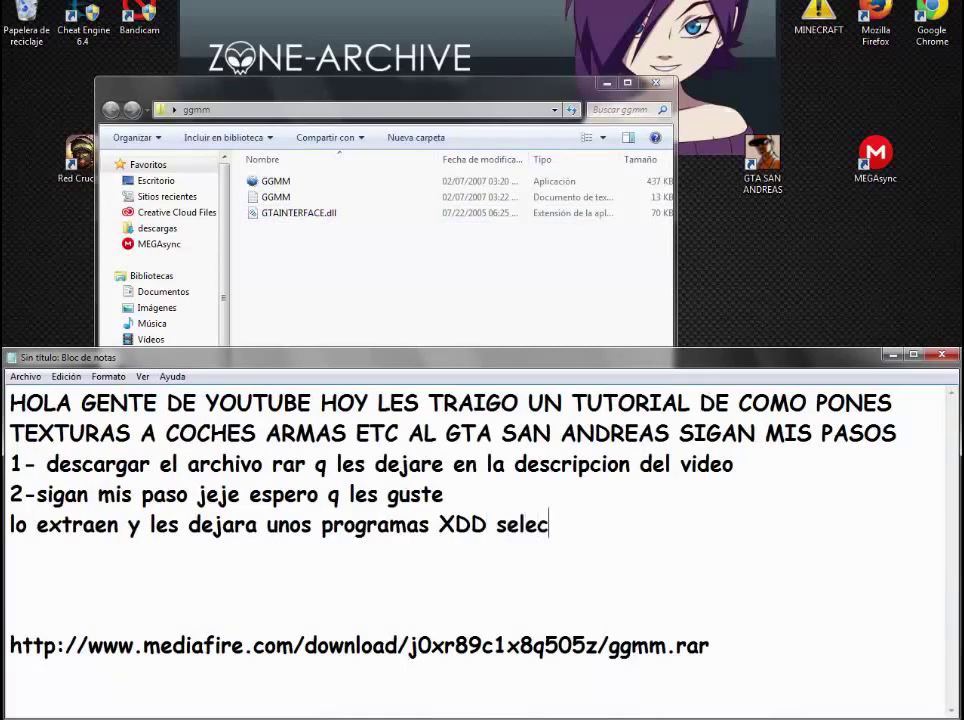
{"action": "type", "text": "cionan los "}
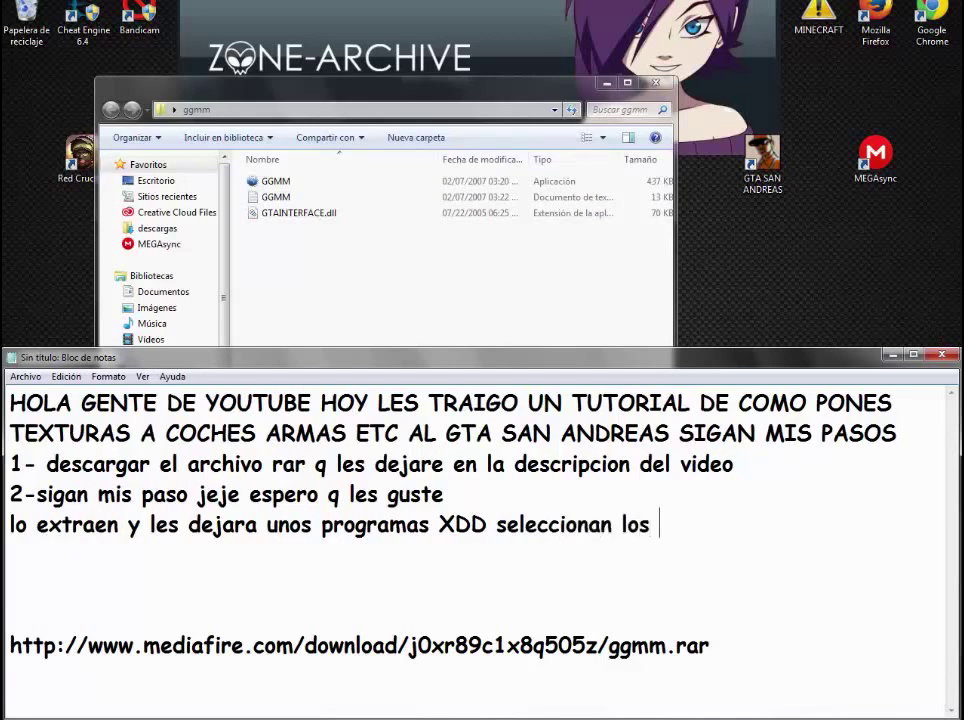
{"action": "type", "text": "dos arc"}
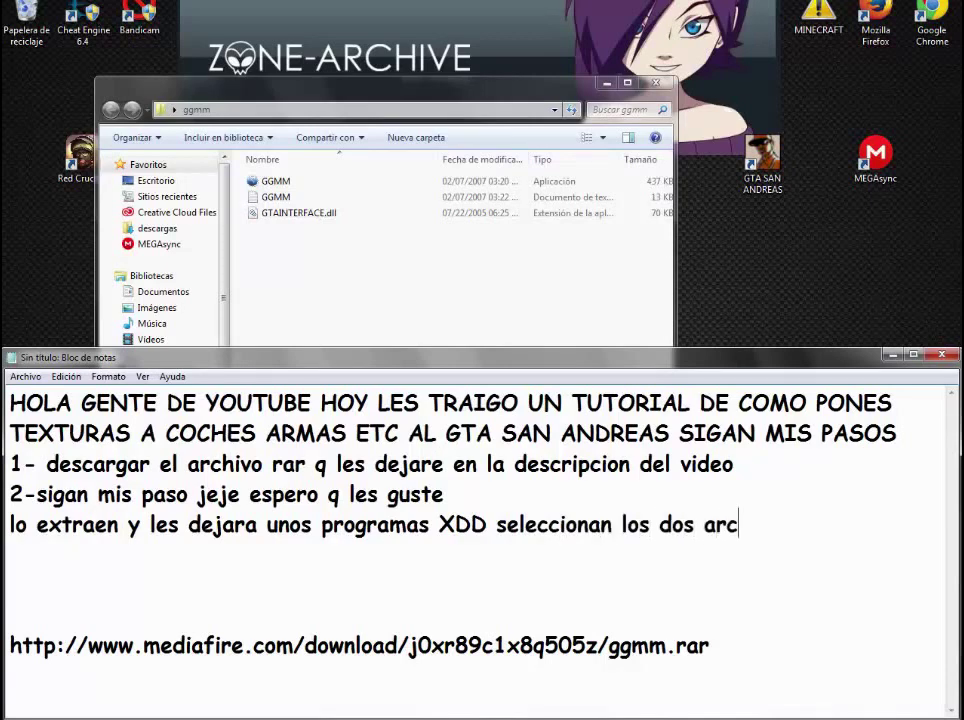
{"action": "type", "text": "hivos "}
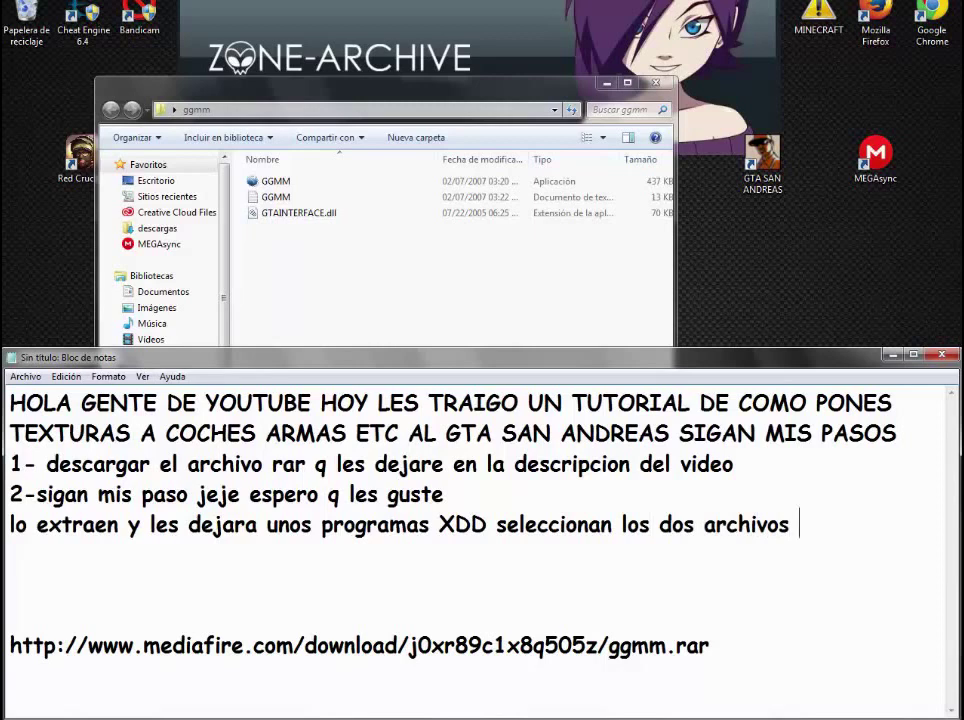
{"action": "type", "text": "y los muev"}
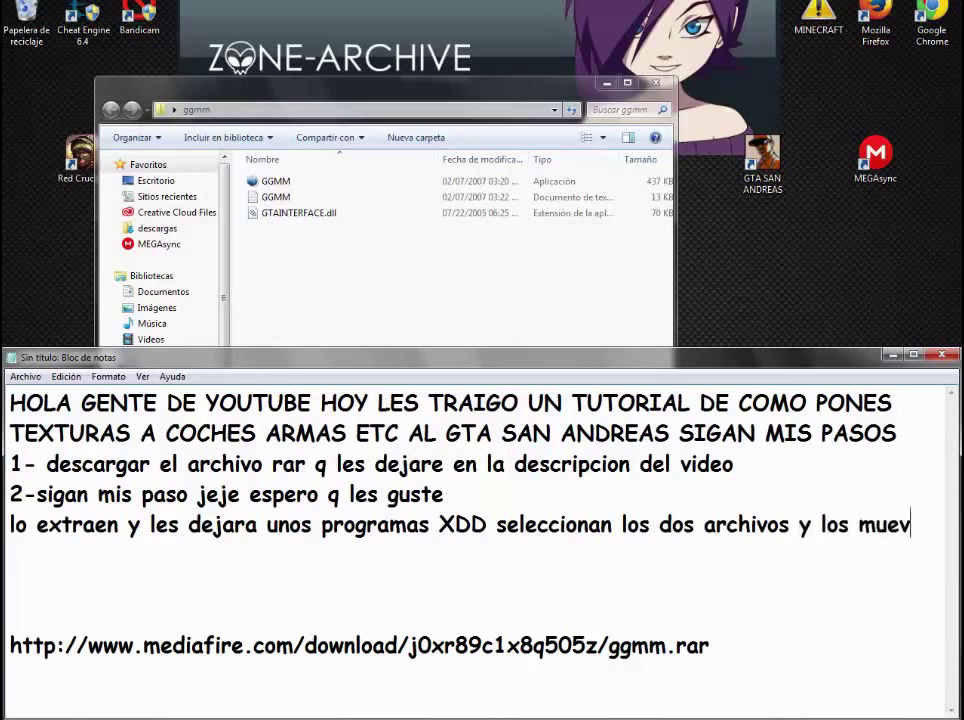
{"action": "type", "text": "en a las"}
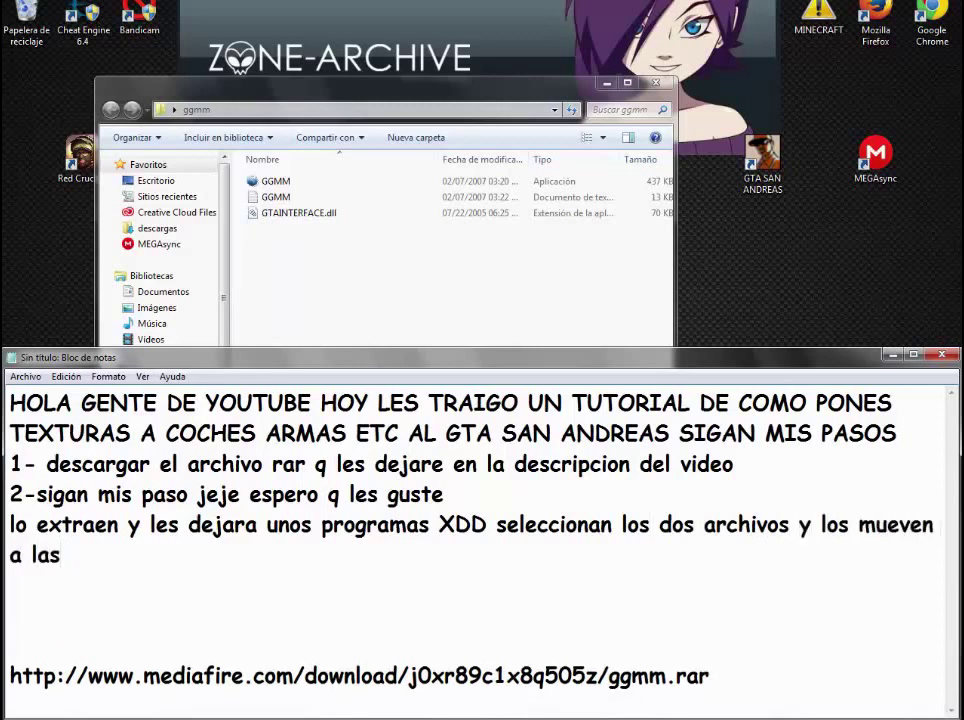
{"action": "key", "text": "BackSpace"}
{"action": "key", "text": "BackSpace"}
{"action": "type", "text": "carpeta donde e"}
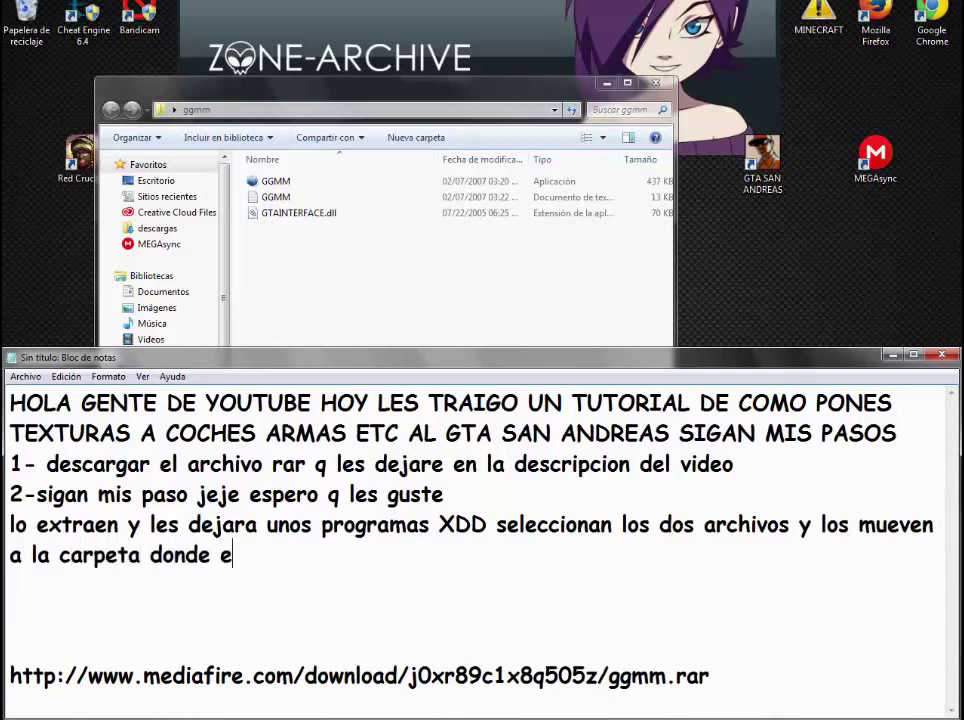
{"action": "type", "text": "ste esu gta sa"}
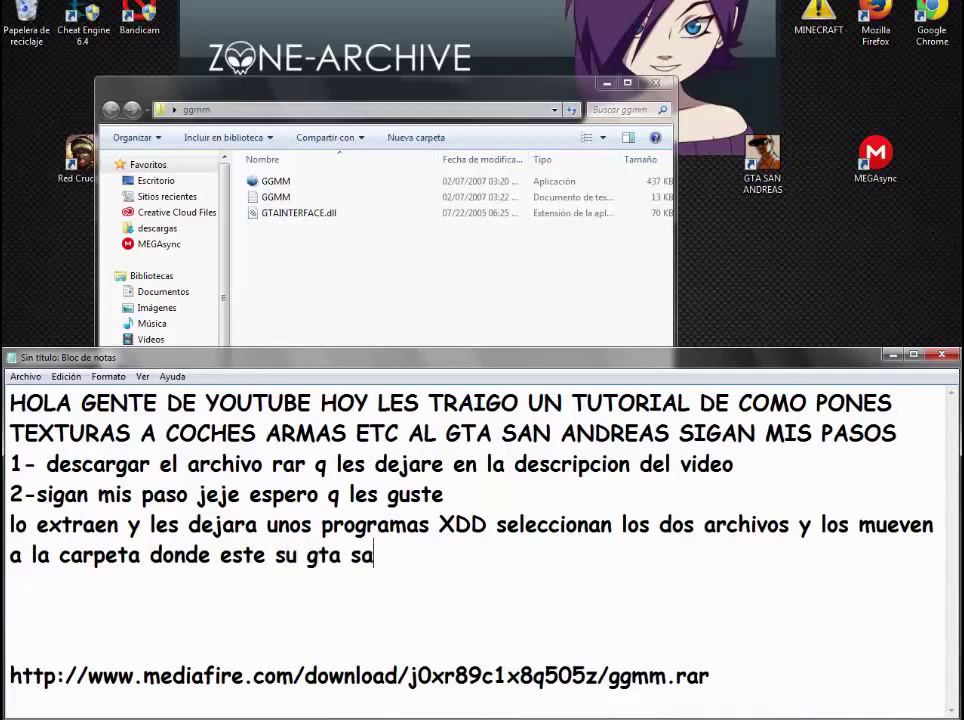
Copy the GGMM application and GTAINTERFACE.dll from the extracted ggmm folder.
{"action": "left_click", "coordinate": [300, 216]}
{"action": "left_click", "coordinate": [268, 182], "text": "ctrl"}
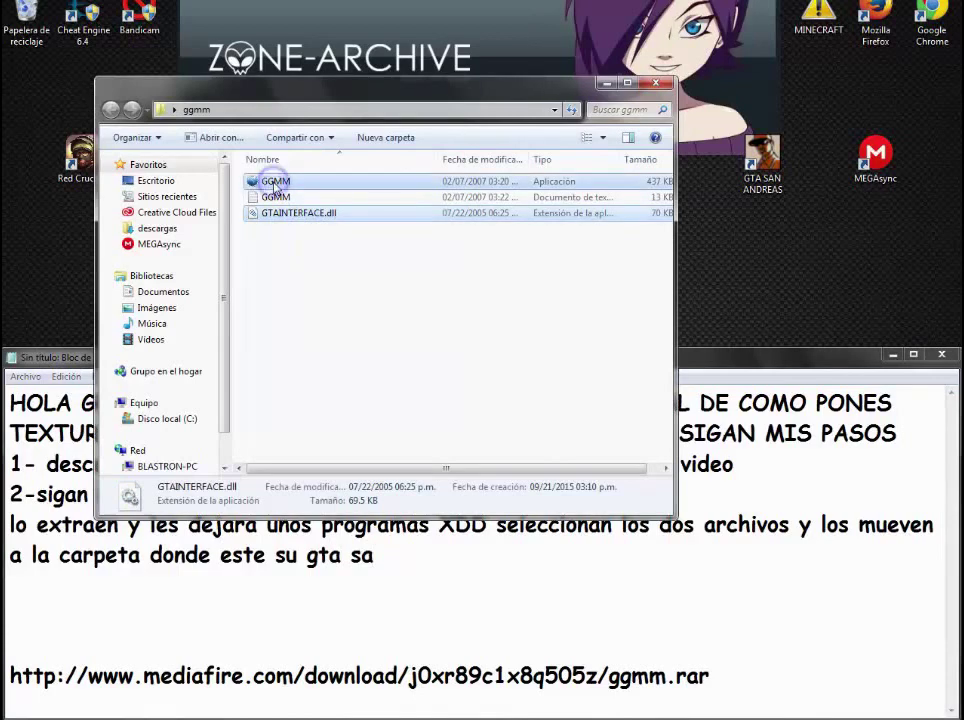
{"action": "right_click", "coordinate": [300, 217]}
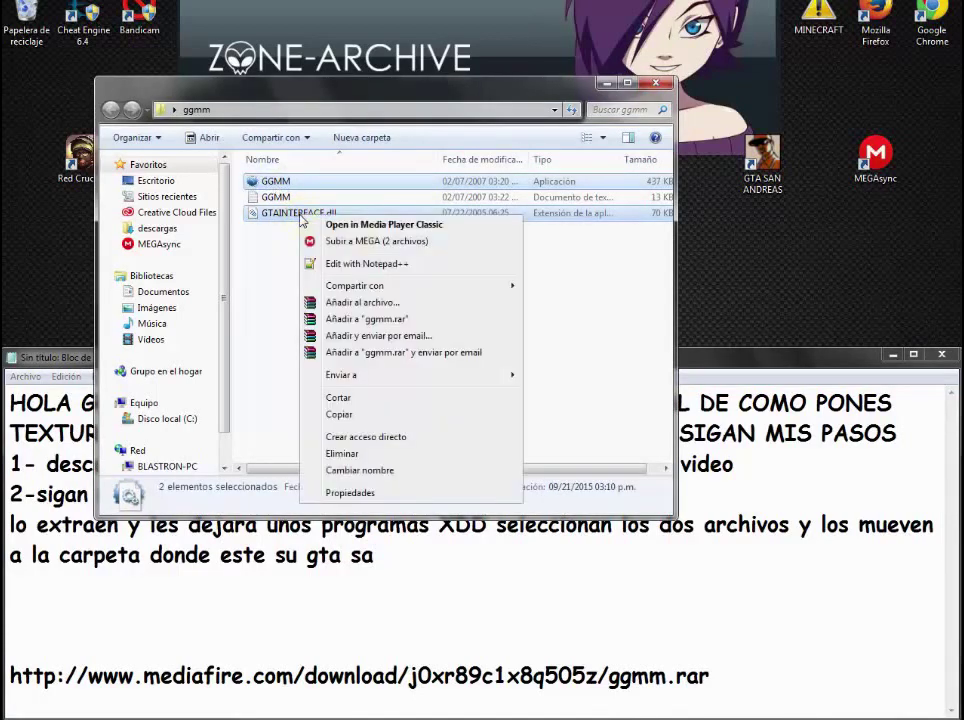
{"action": "left_click", "coordinate": [369, 418]}
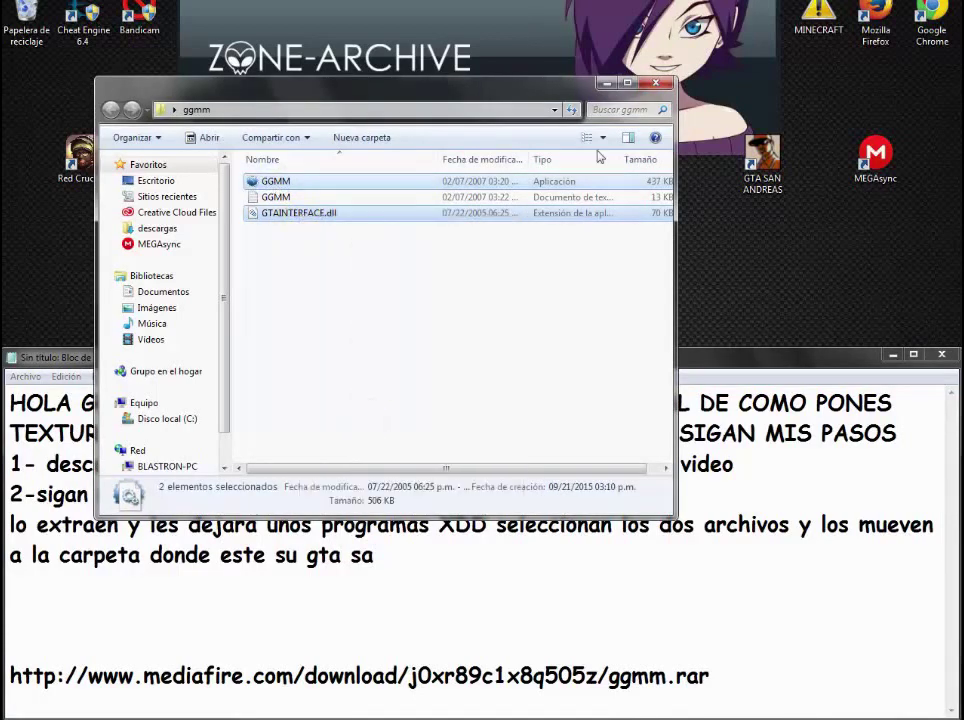
Paste the two copied files into the desktop's GTA San Andreas folder, replacing the existing files of the same name.
{"action": "left_click", "coordinate": [606, 85]}
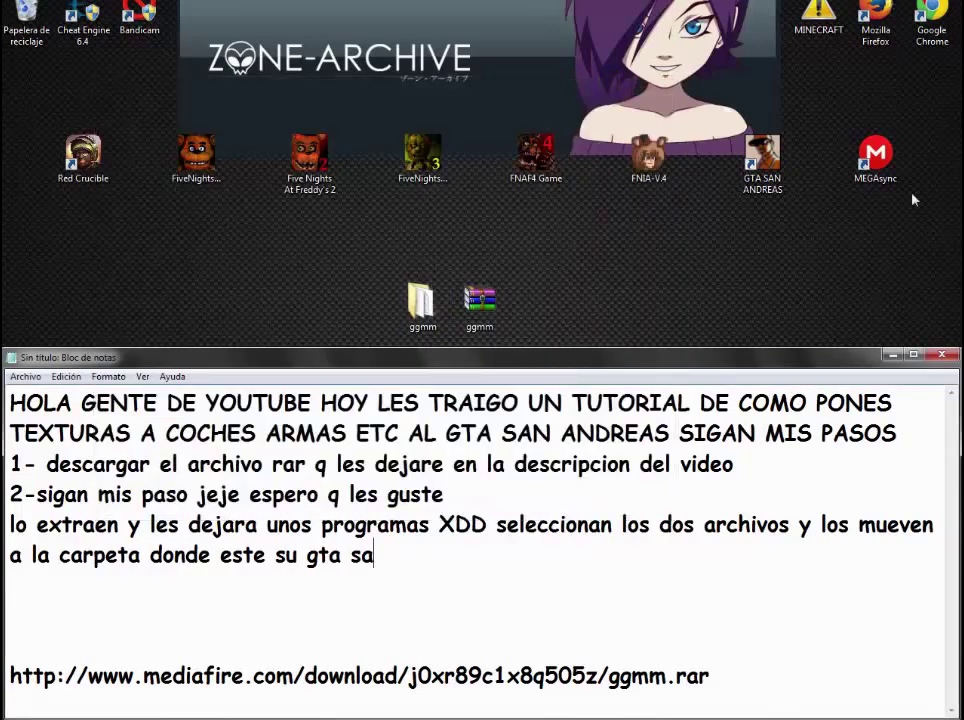
{"action": "left_click", "coordinate": [892, 355]}
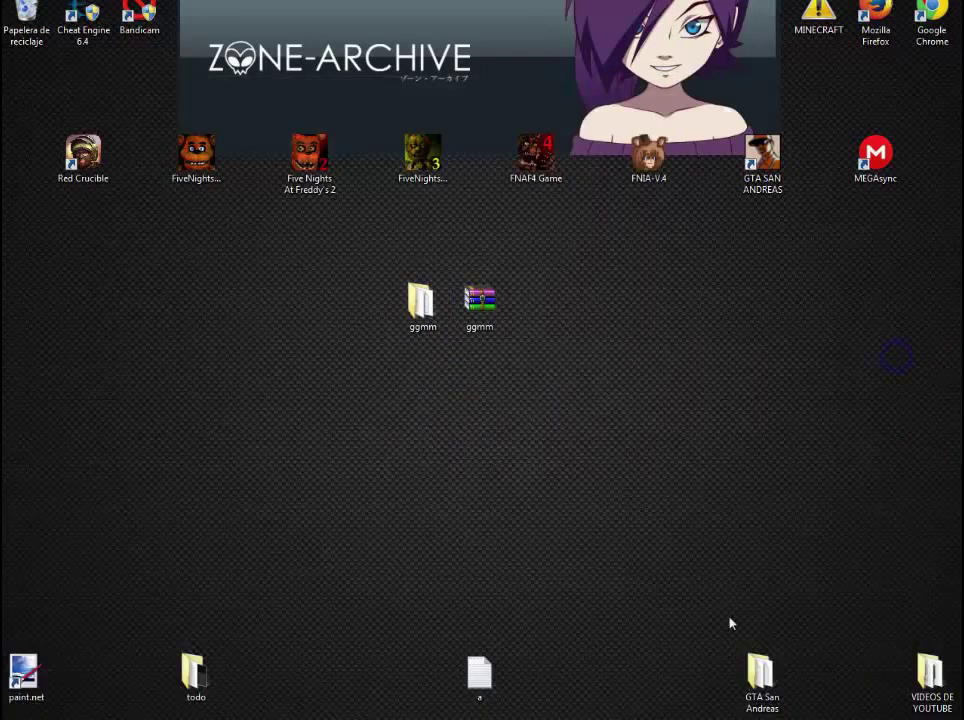
{"action": "double_click", "coordinate": [760, 680]}
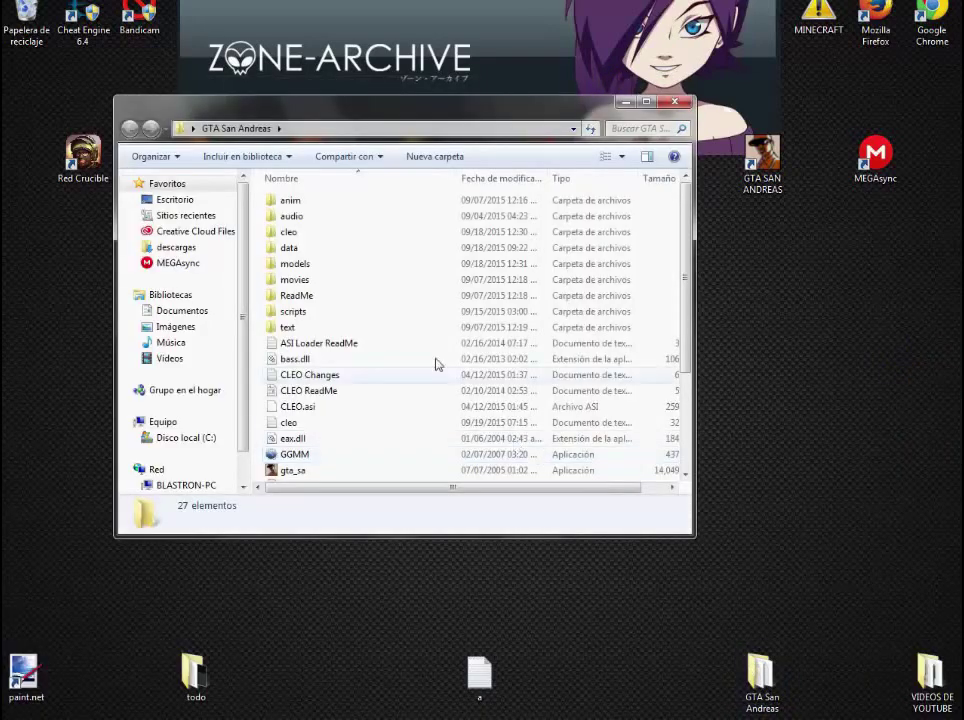
{"action": "right_click", "coordinate": [254, 396]}
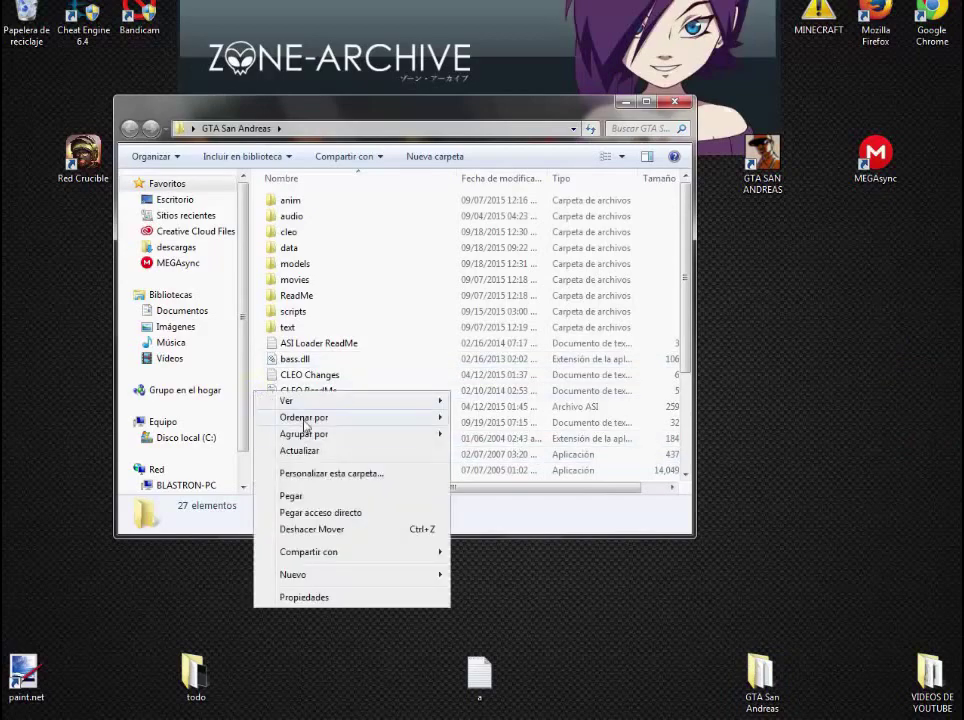
{"action": "left_click", "coordinate": [300, 497]}
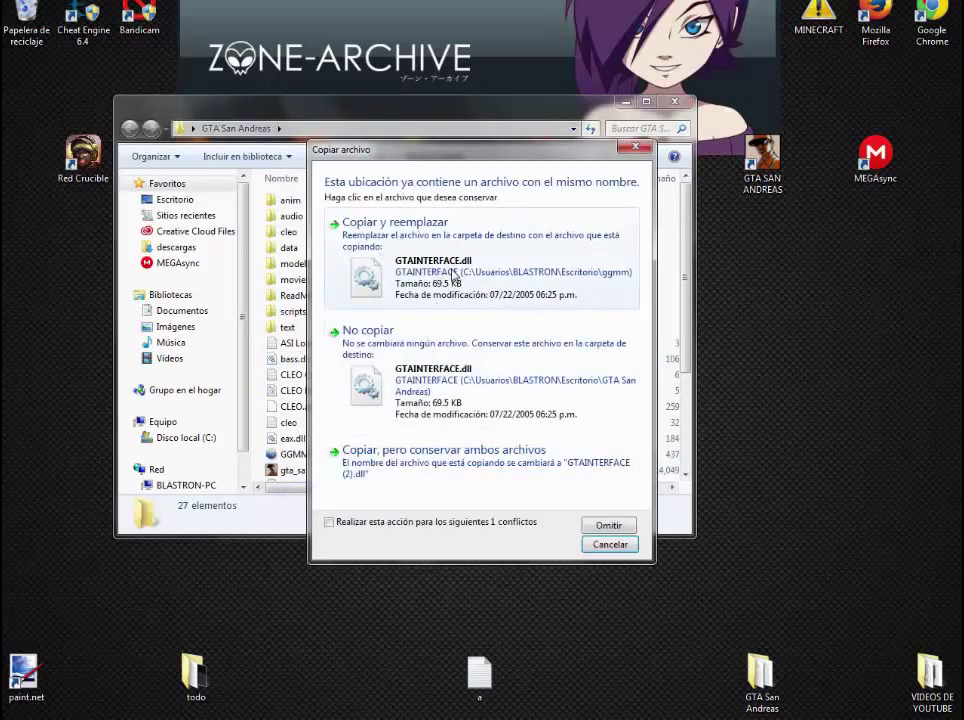
{"action": "left_click", "coordinate": [394, 269]}
{"action": "left_click", "coordinate": [394, 269]}
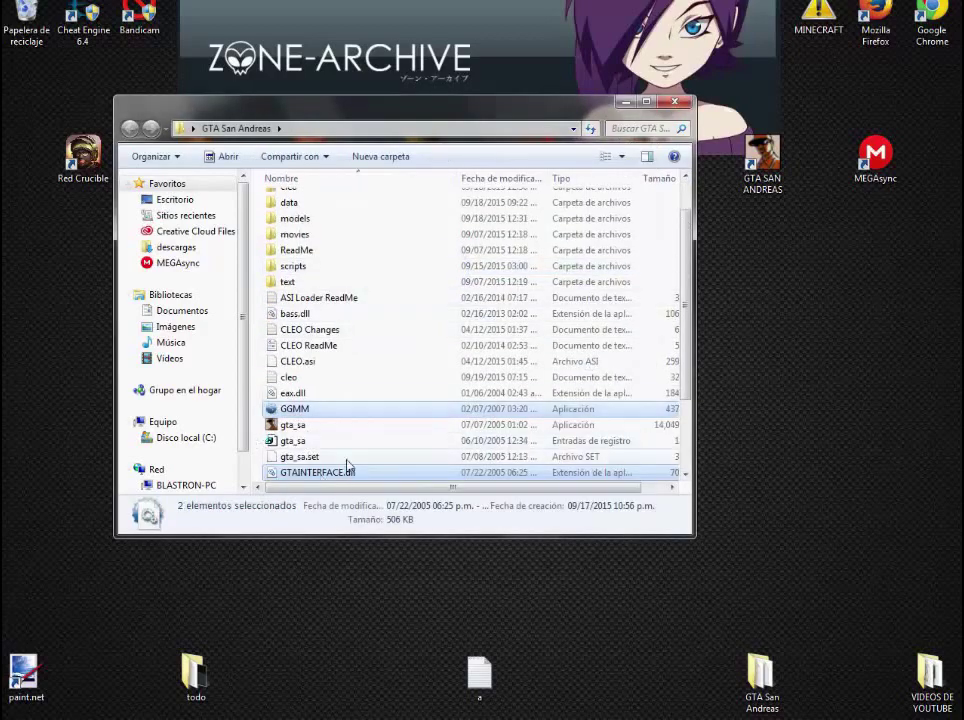
{"action": "left_click", "coordinate": [256, 468]}
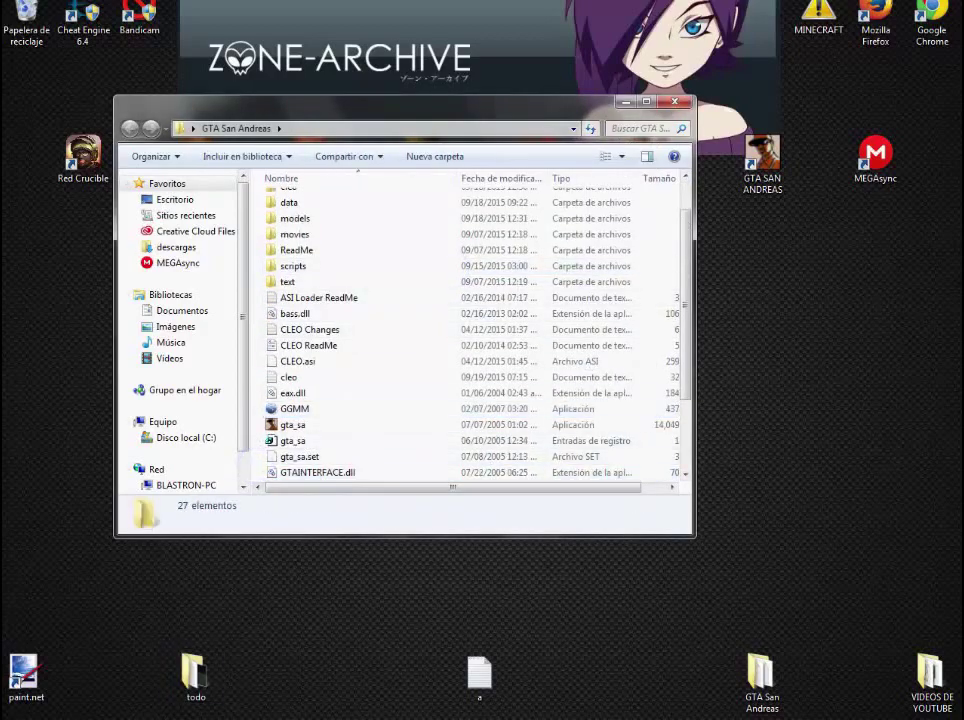
Switch to Notepad and add the line "les dejare la pagina para descargar texturas mods etc miren" below the instructions.
{"action": "key", "text": "alt+Tab"}
{"action": "left_click", "coordinate": [437, 570]}
{"action": "type", "text": "les dej"}
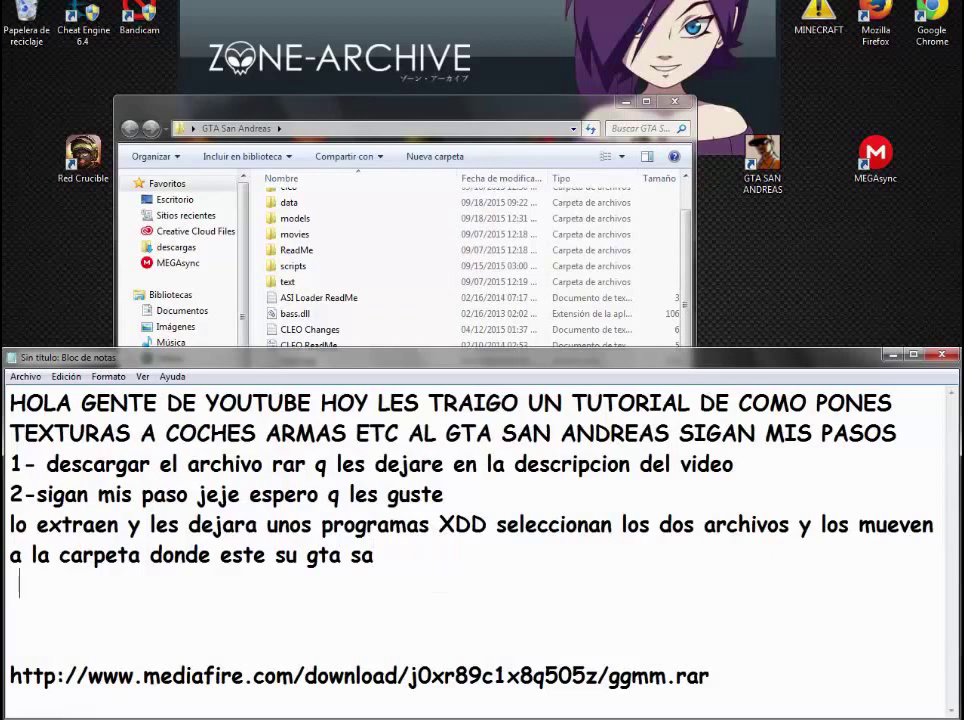
{"action": "type", "text": "are "}
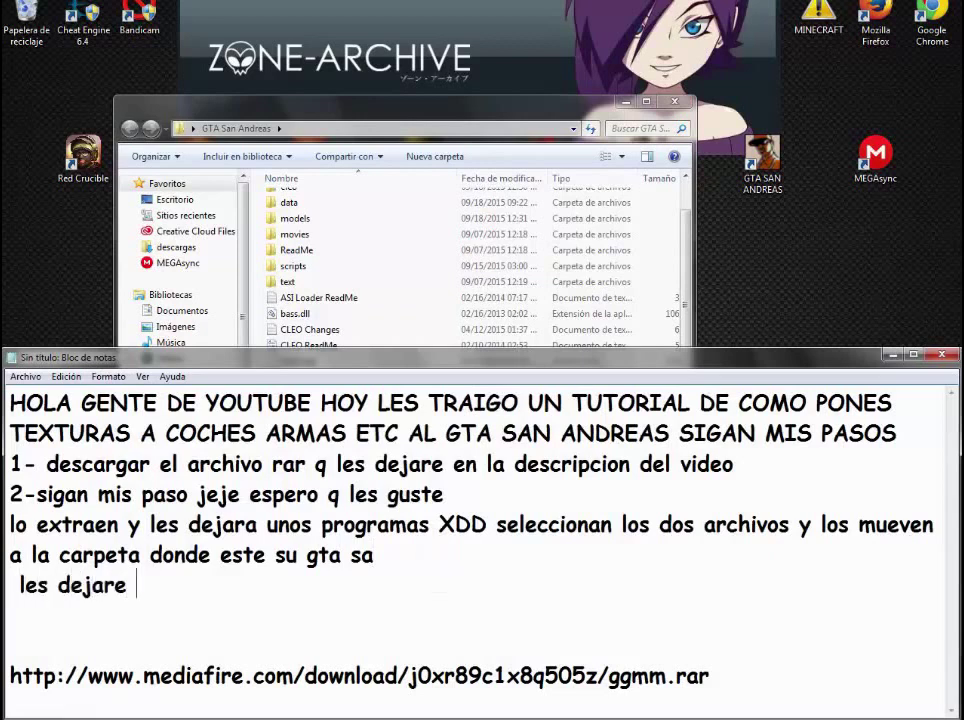
{"action": "type", "text": "la pagina "}
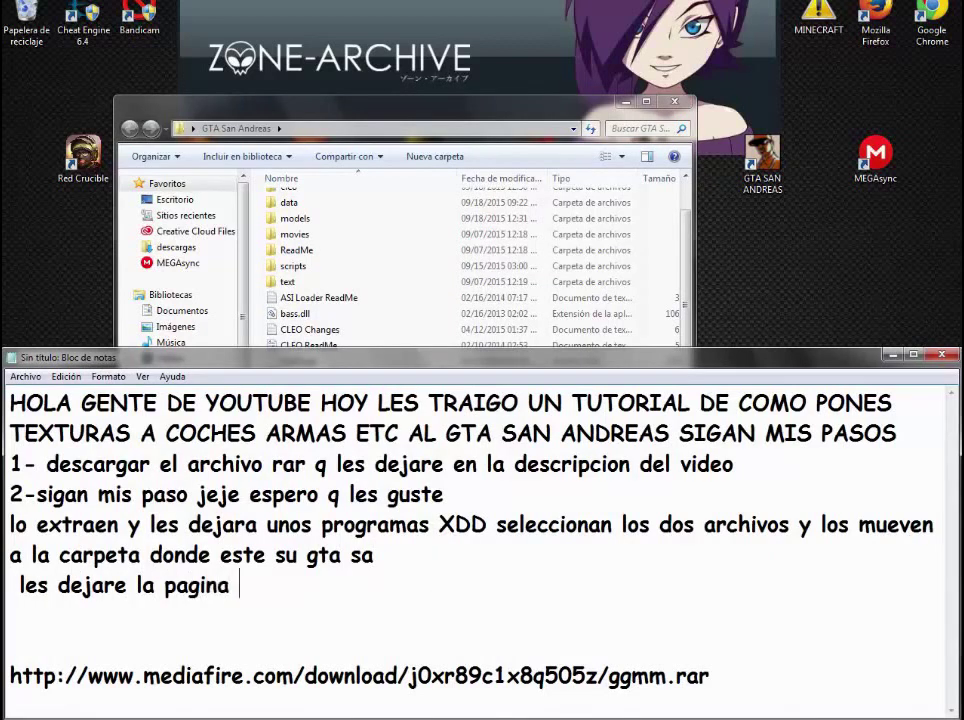
{"action": "type", "text": "para descarga"}
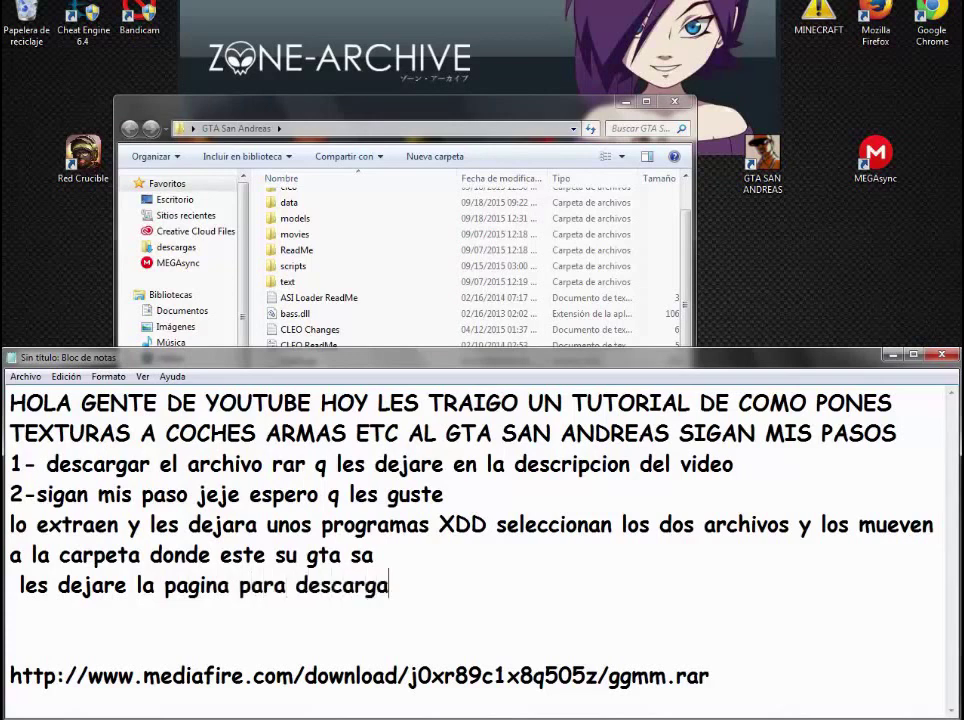
{"action": "type", "text": "r "}
{"action": "type", "text": "ski"}
{"action": "key", "text": "BackSpace"}
{"action": "key", "text": "BackSpace"}
{"action": "type", "text": "texturas mods "}
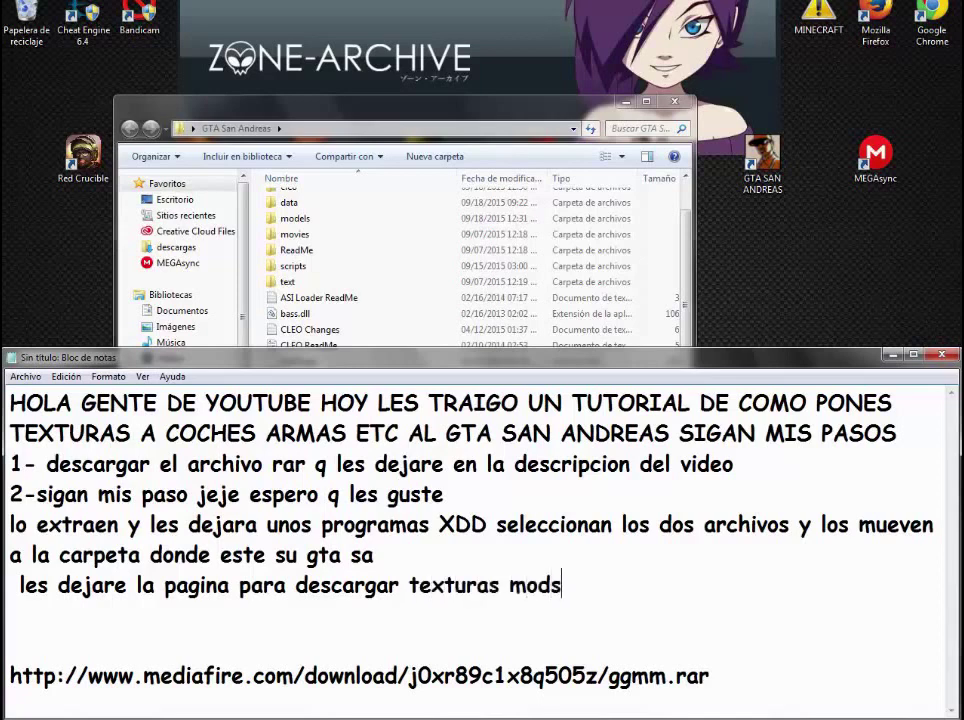
{"action": "type", "text": "etc miren"}
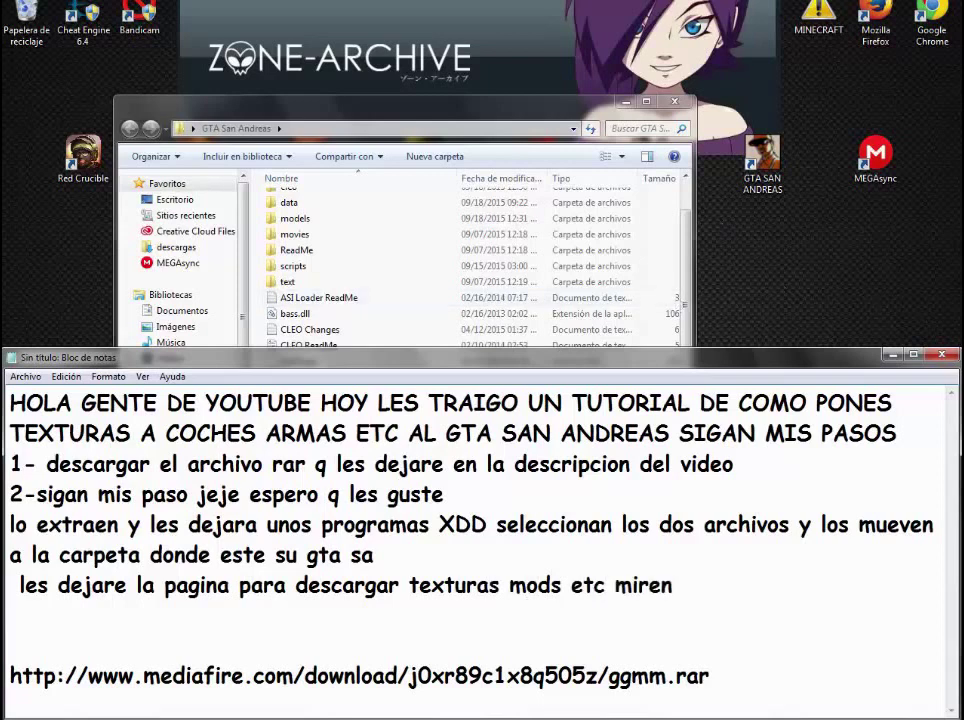
Minimize Notepad, open Google Chrome and go to gtainside.com, then highlight the page's address.
{"action": "left_click", "coordinate": [890, 355]}
{"action": "double_click", "coordinate": [929, 15]}
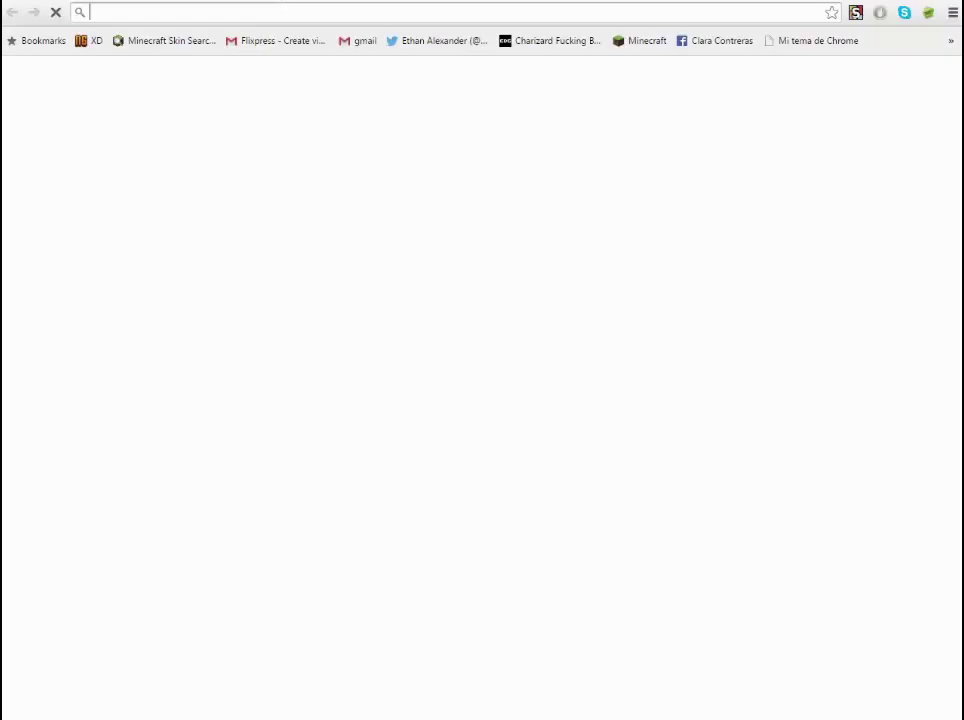
{"action": "type", "text": "gtainside.com"}
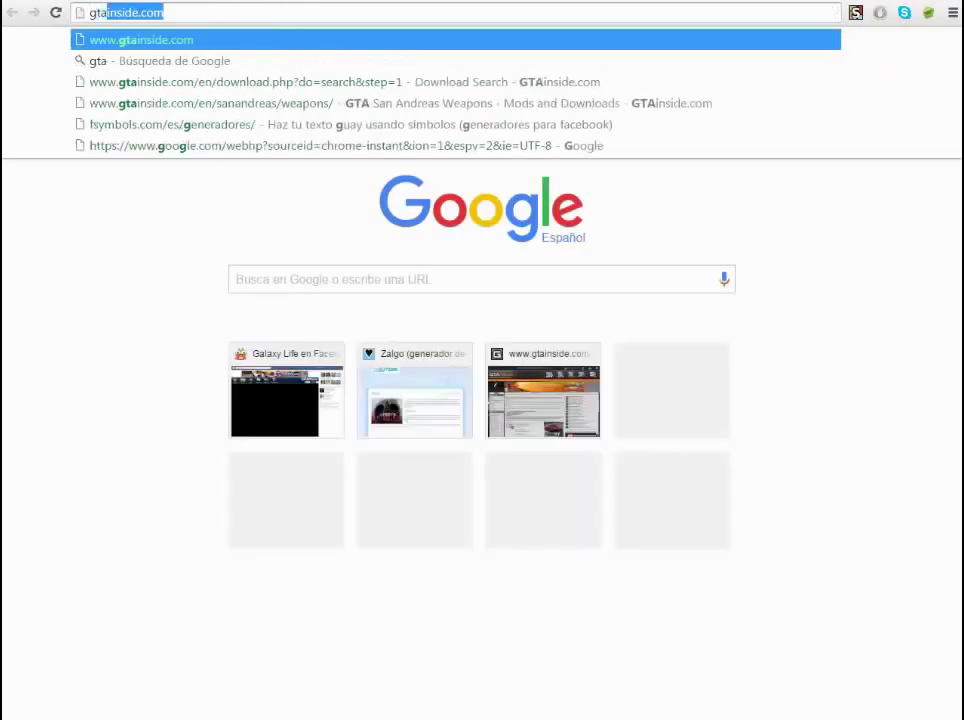
{"action": "key", "text": "Return"}
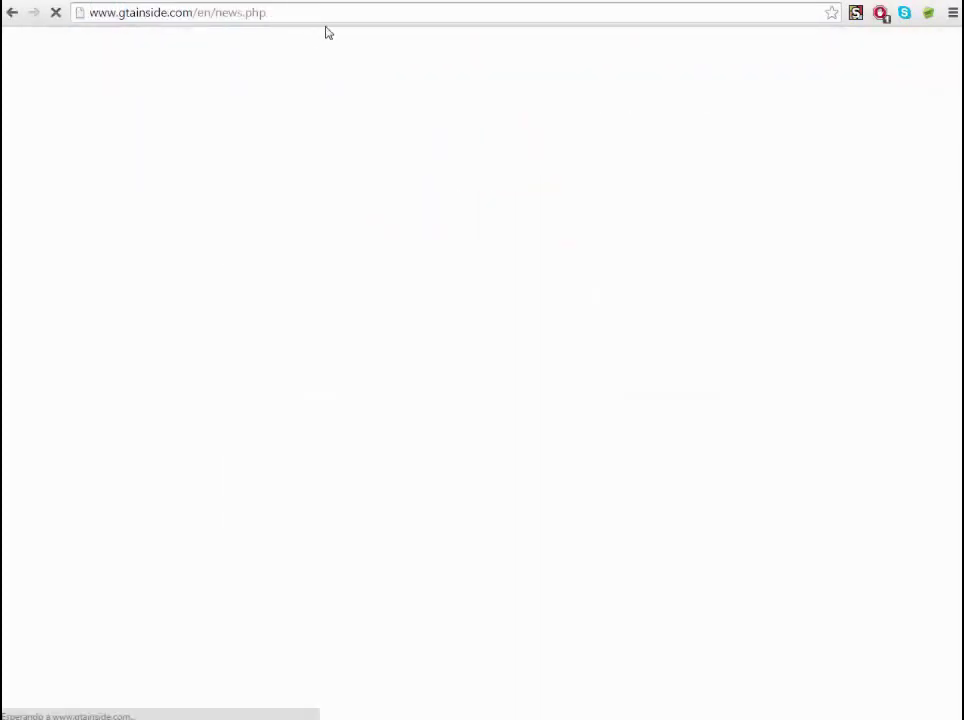
{"action": "left_click_drag", "start_coordinate": [320, 12], "coordinate": [88, 12]}
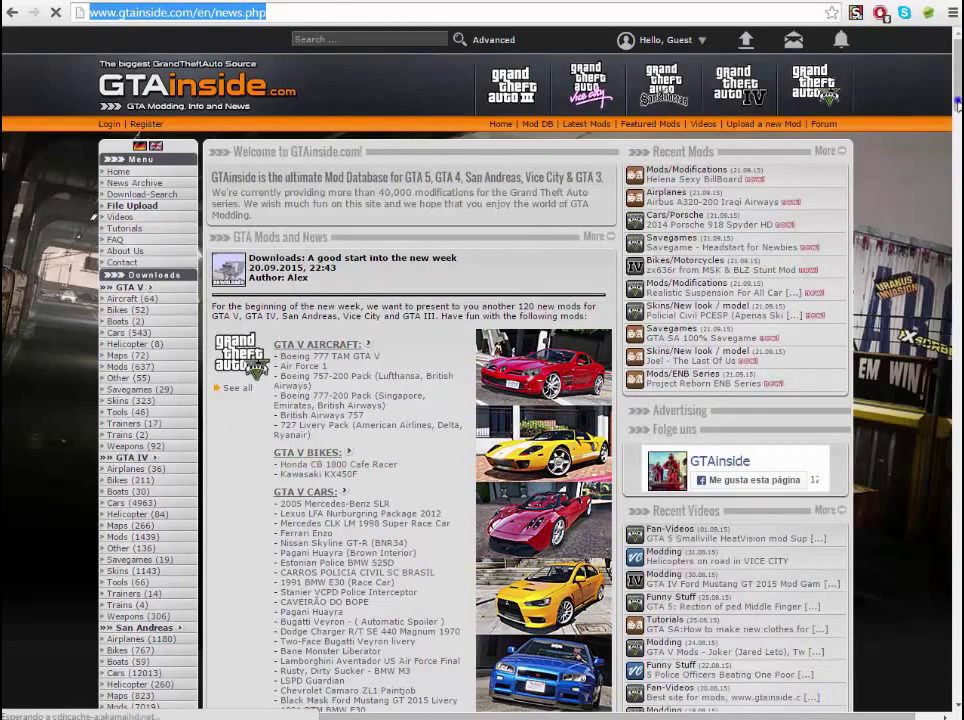
View the San Andreas Weapons category on GTAinside and try to show all of its downloads.
{"action": "left_click", "coordinate": [720, 75]}
{"action": "scroll", "coordinate": [721, 76], "scroll_direction": "down", "scroll_amount": 3}
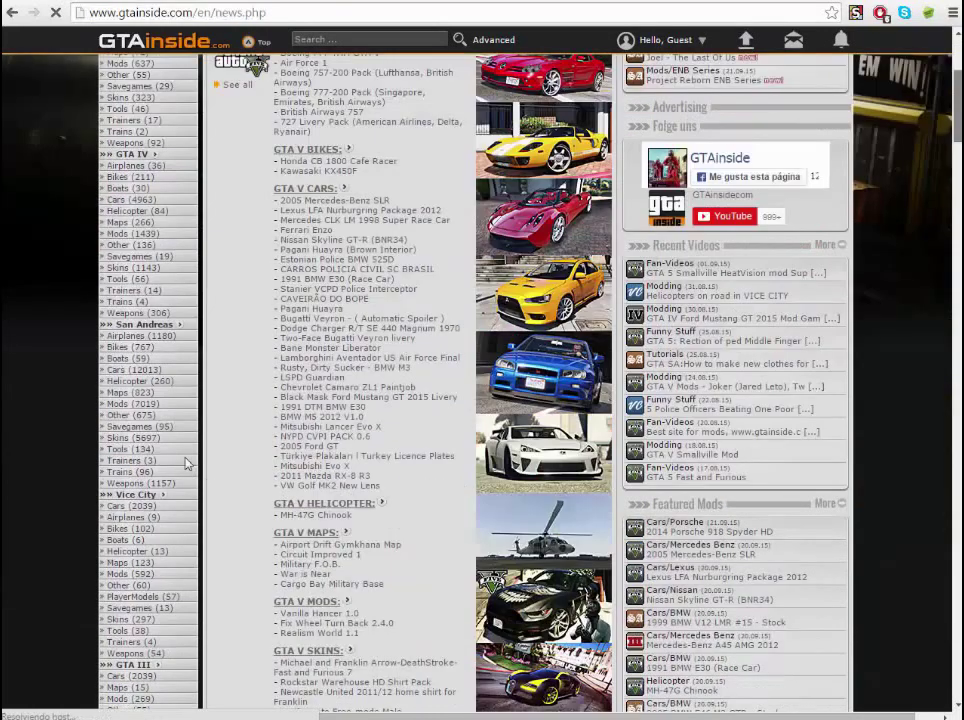
{"action": "left_click", "coordinate": [131, 487]}
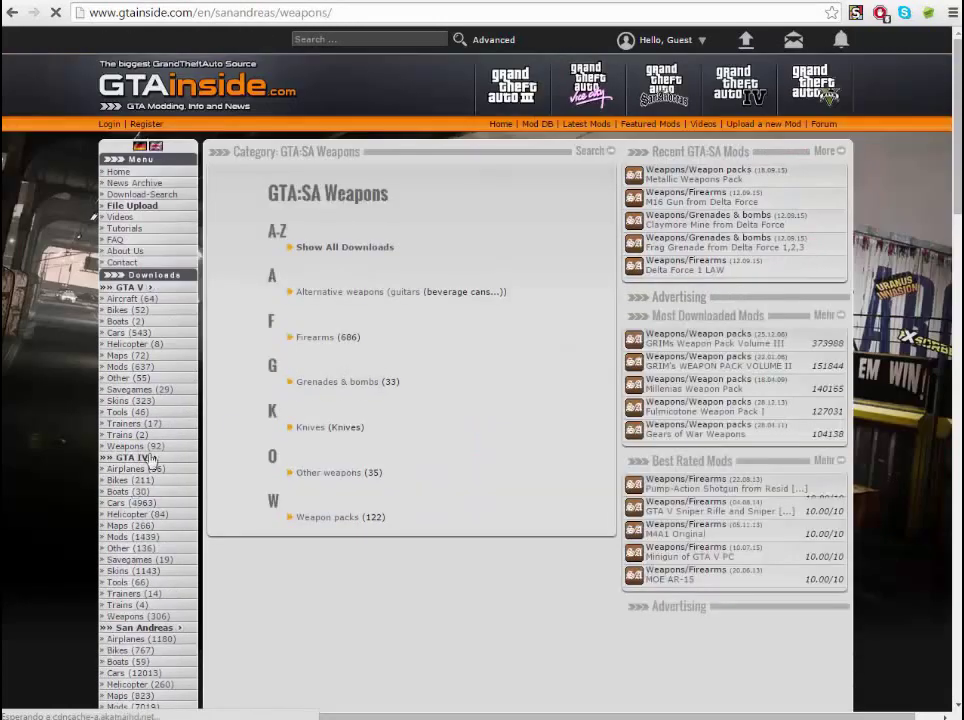
{"action": "left_click", "coordinate": [340, 251]}
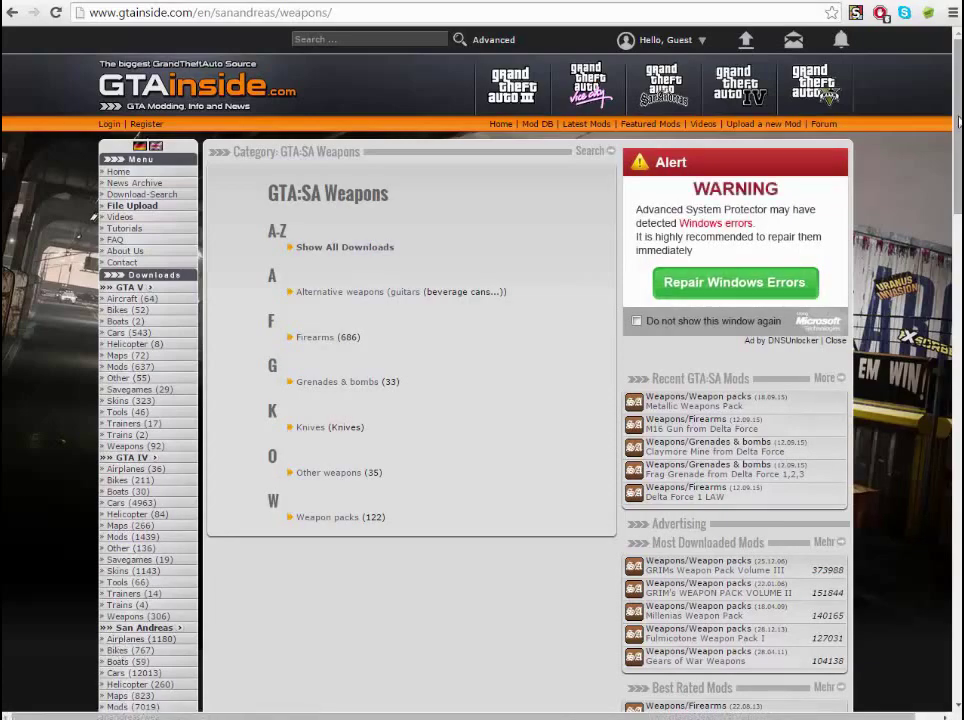
Open the San Andreas Cars category and go to its Ascari listing.
{"action": "scroll", "coordinate": [328, 331], "scroll_direction": "down", "scroll_amount": 6}
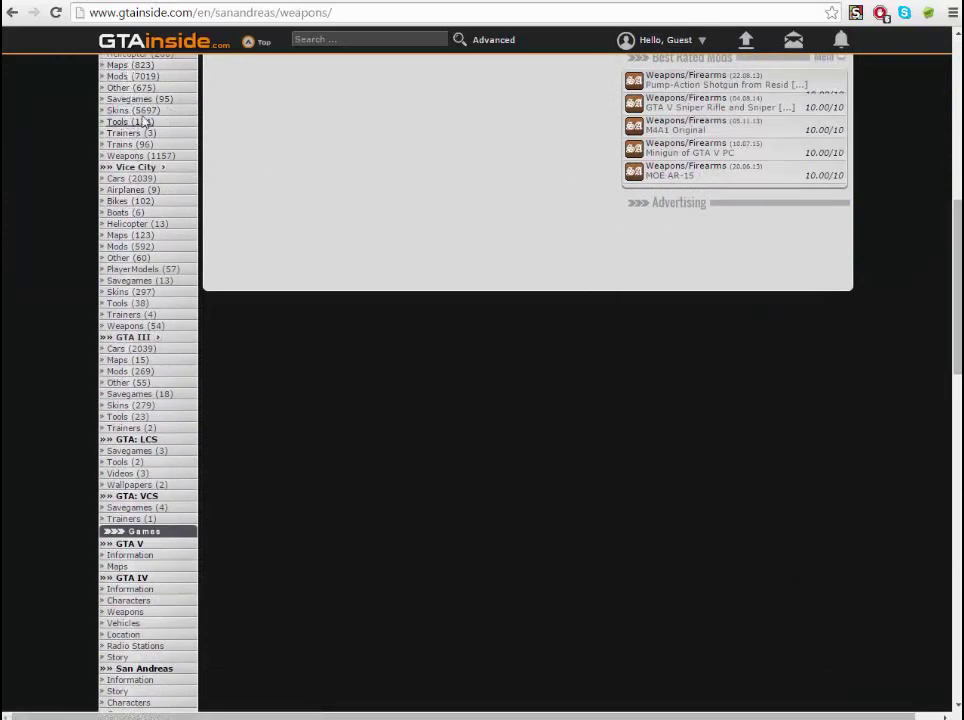
{"action": "left_click_drag", "start_coordinate": [955, 269], "coordinate": [953, 175]}
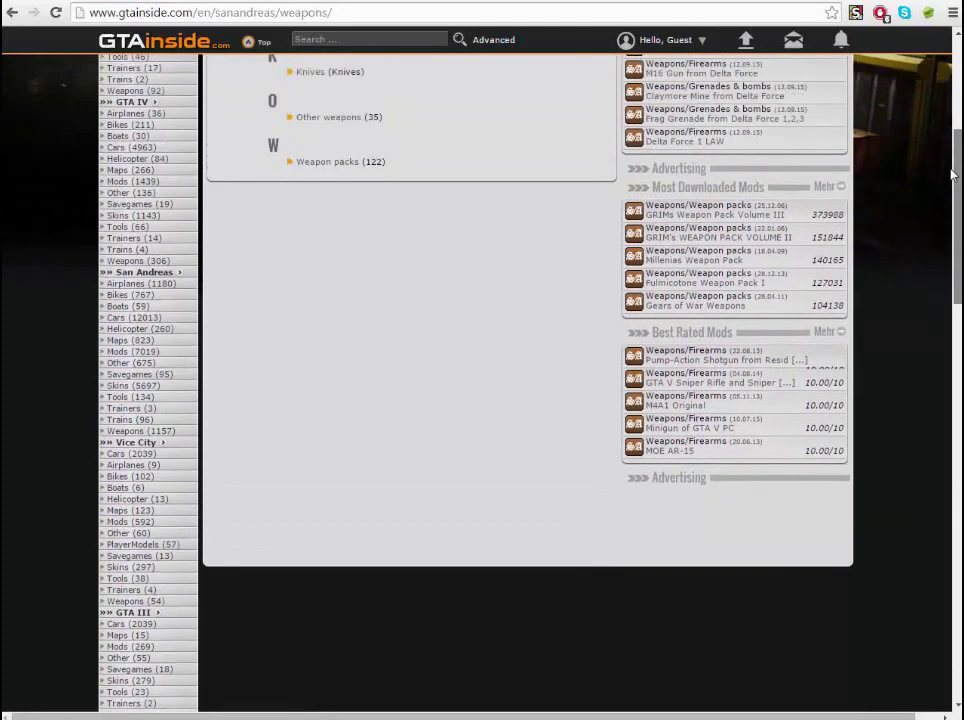
{"action": "left_click", "coordinate": [117, 322]}
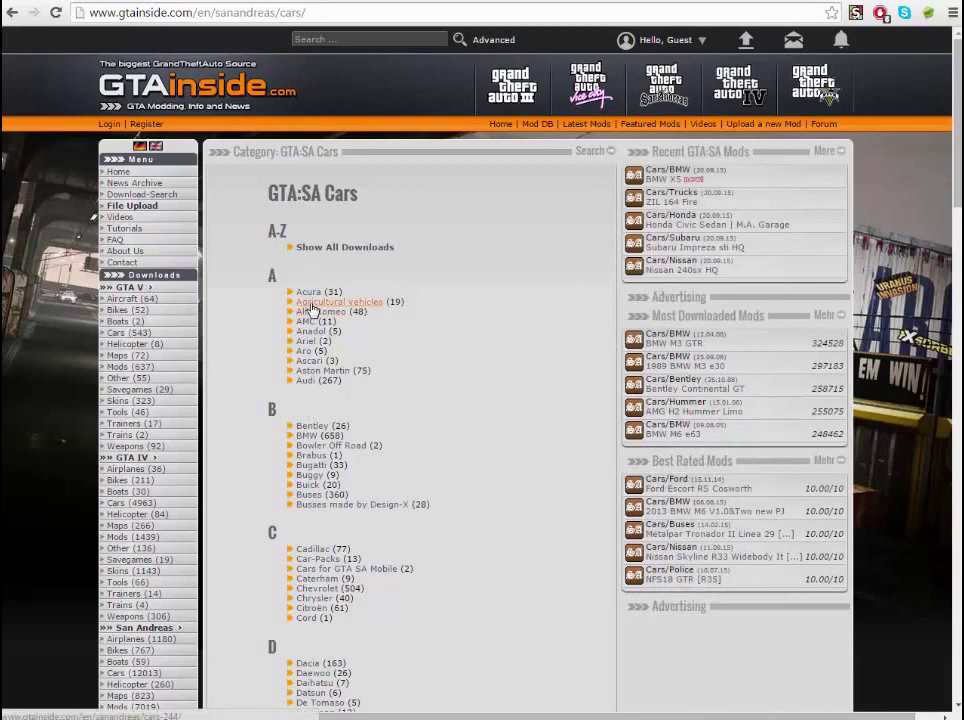
{"action": "left_click", "coordinate": [303, 364]}
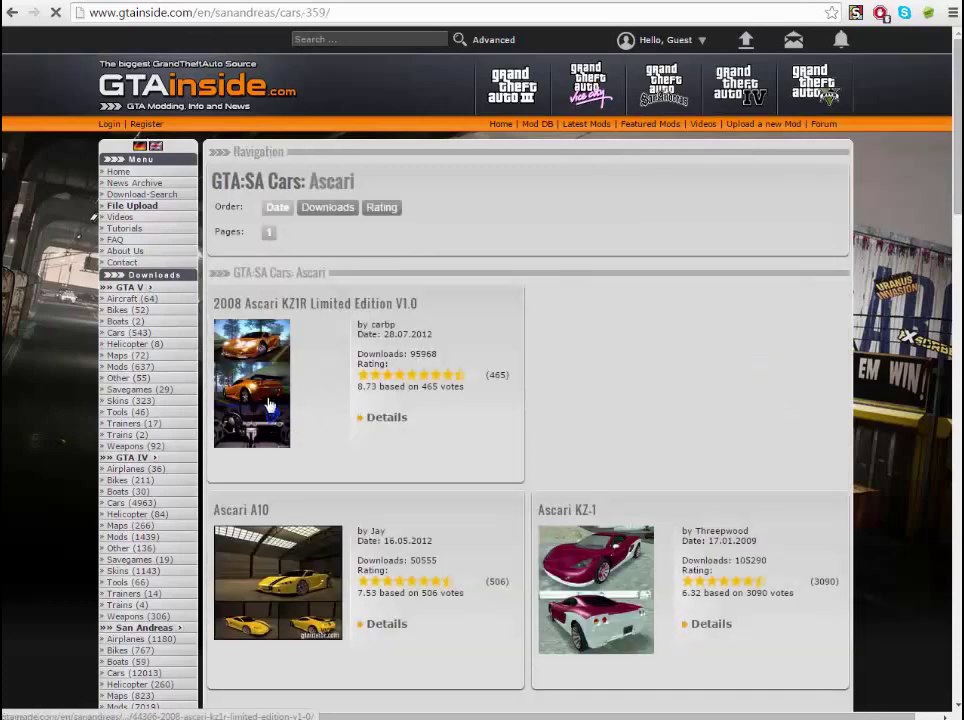
In Notepad, replace the instructions above the link with "ejemplo quiero este carro naranja los descargan y miren como aser para ponerlo :)".
{"action": "left_click", "coordinate": [278, 718]}
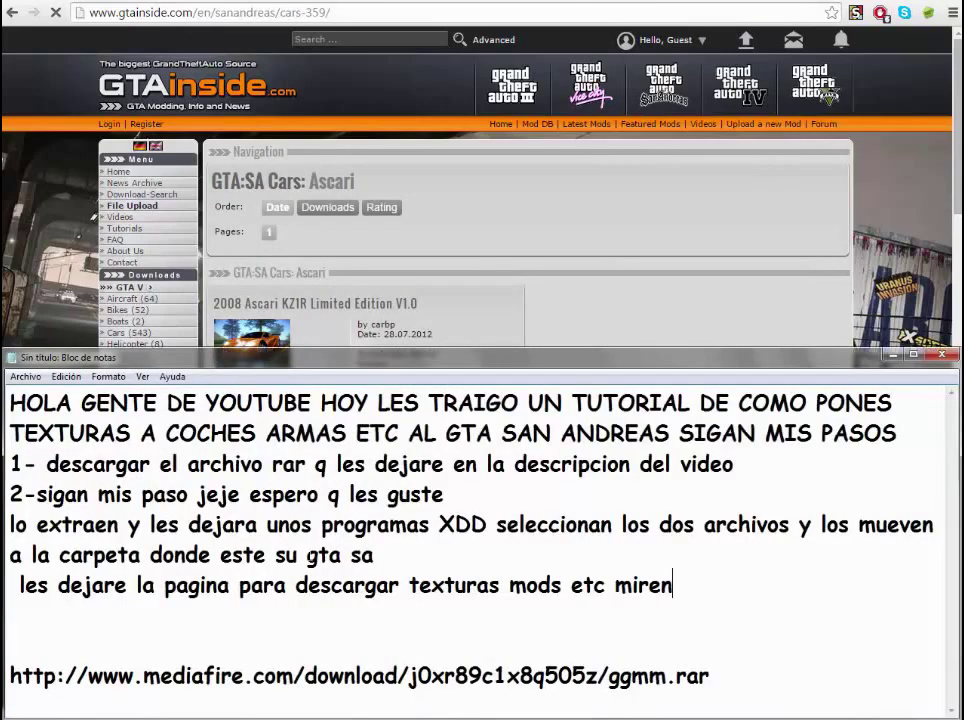
{"action": "key", "text": "ctrl+shift+Home"}
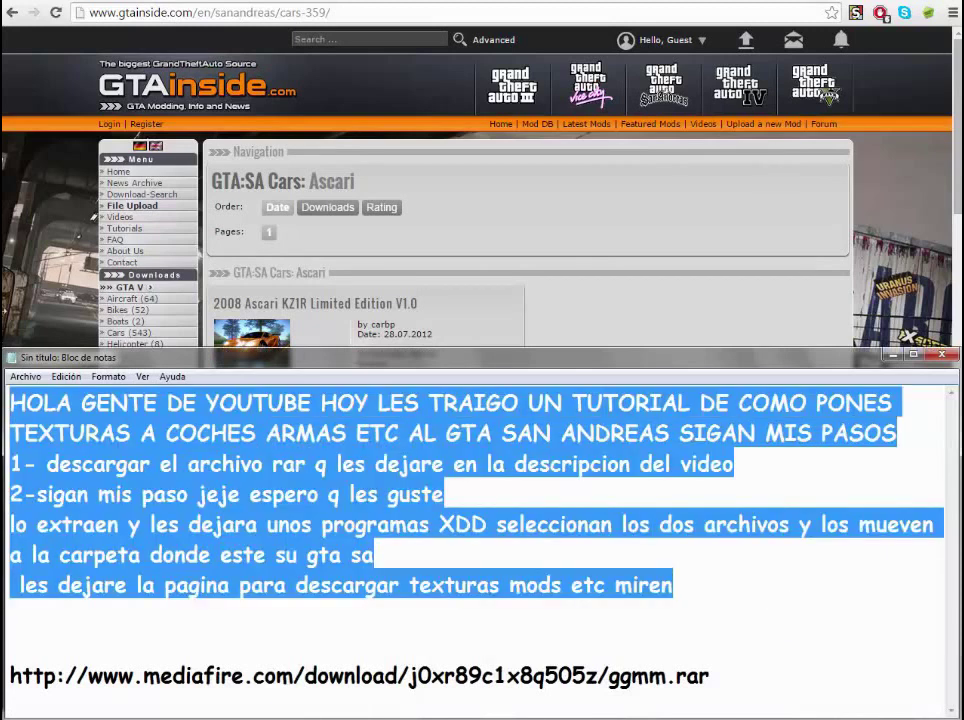
{"action": "type", "text": "ejemplo"}
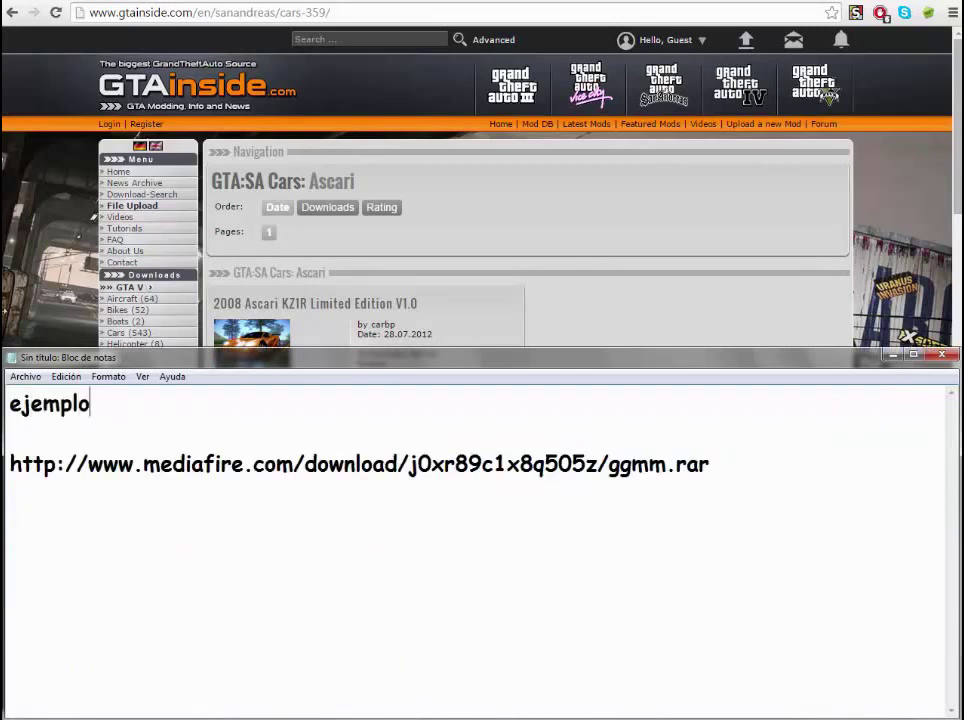
{"action": "type", "text": " quiero"}
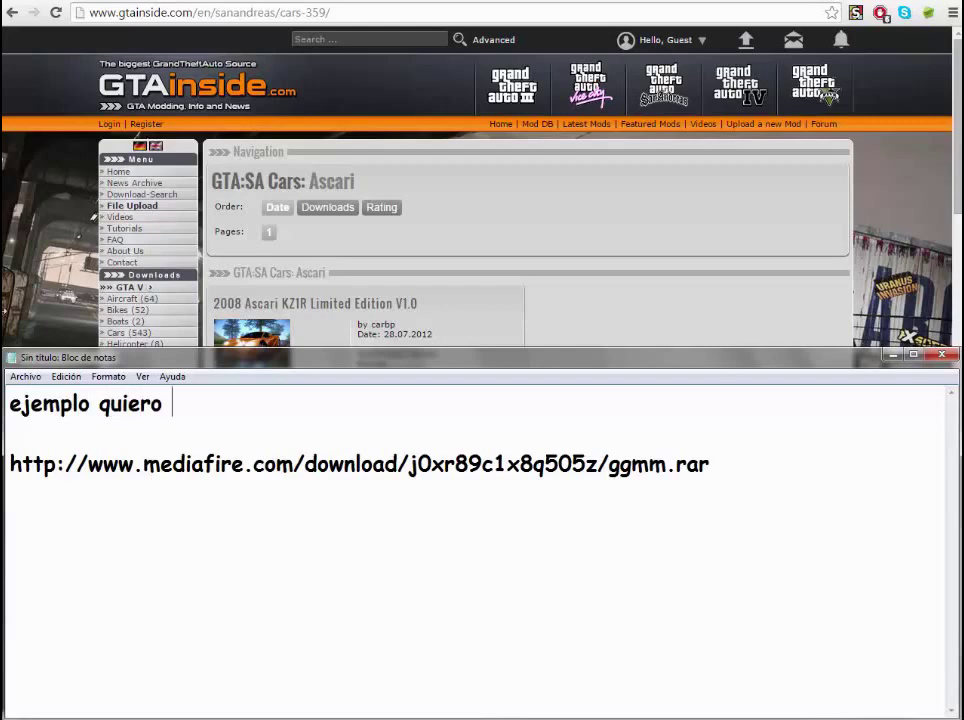
{"action": "type", "text": " este carro n"}
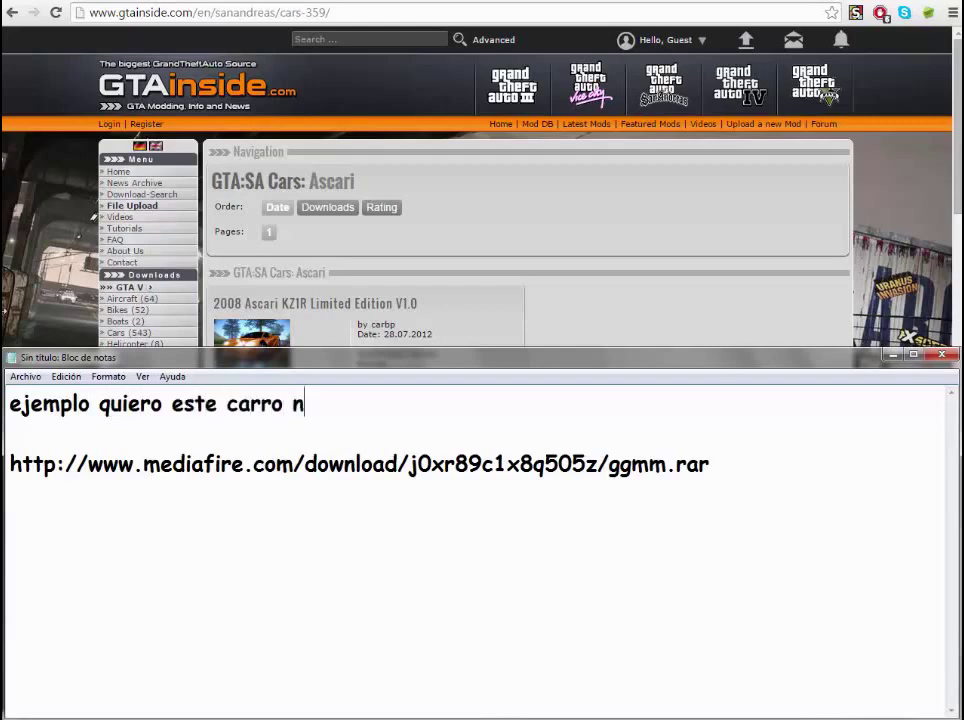
{"action": "type", "text": "aranja"}
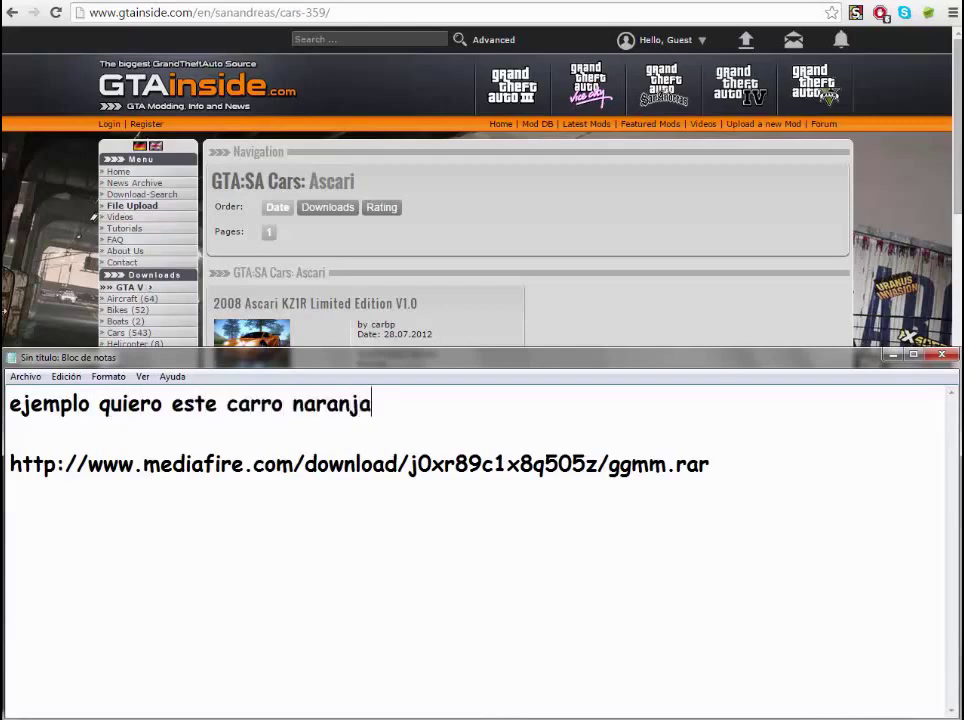
{"action": "type", "text": " los des"}
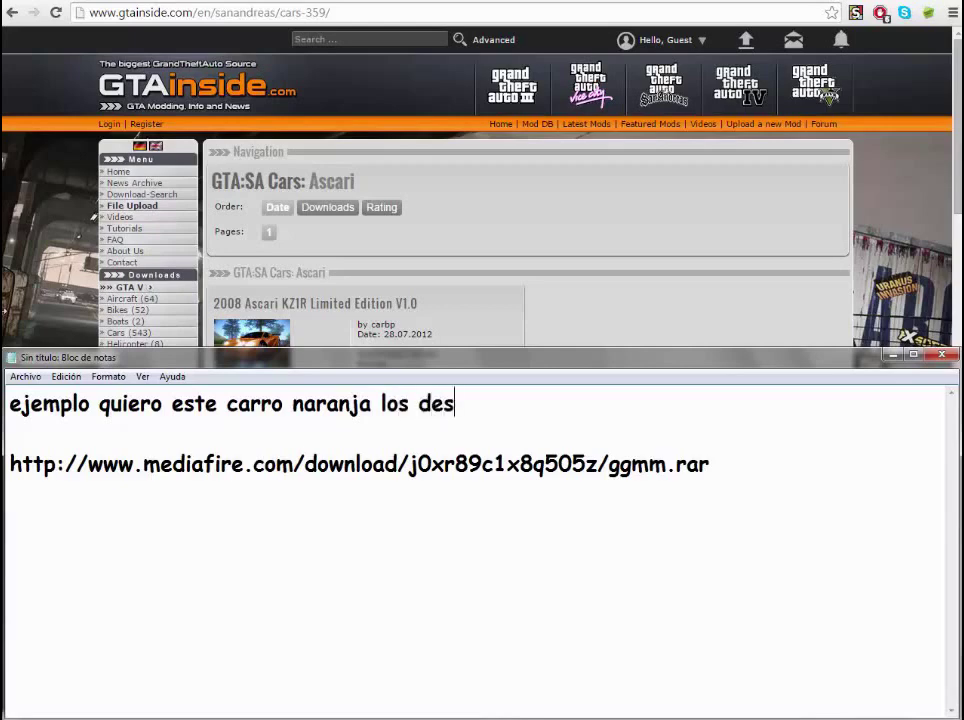
{"action": "type", "text": "cargan"}
{"action": "type", "text": "y"}
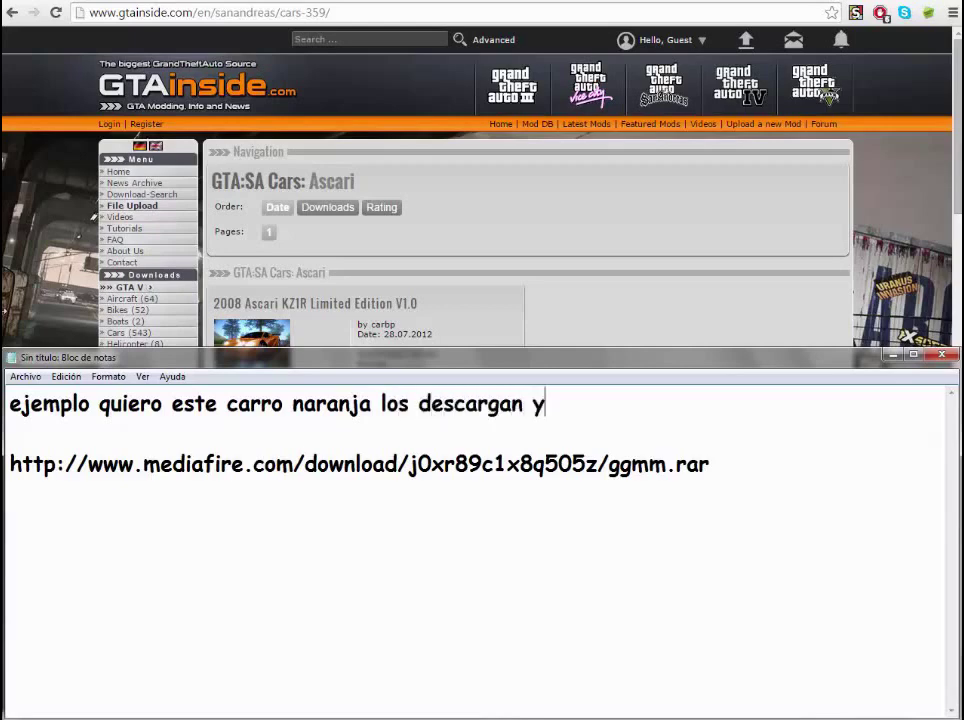
{"action": "type", "text": " miren com"}
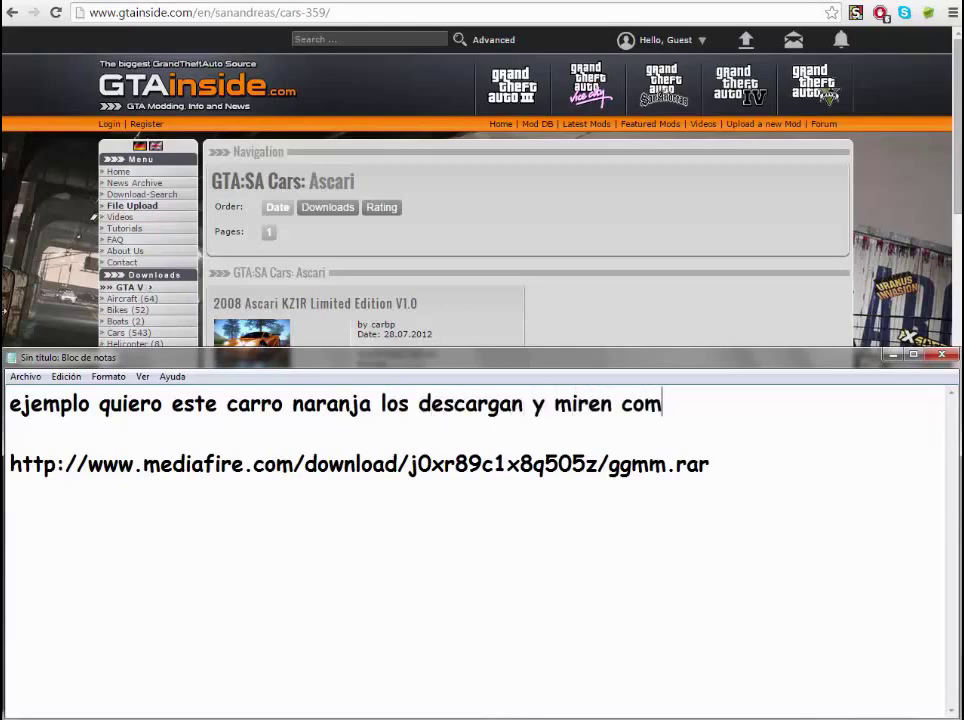
{"action": "type", "text": "o aser "}
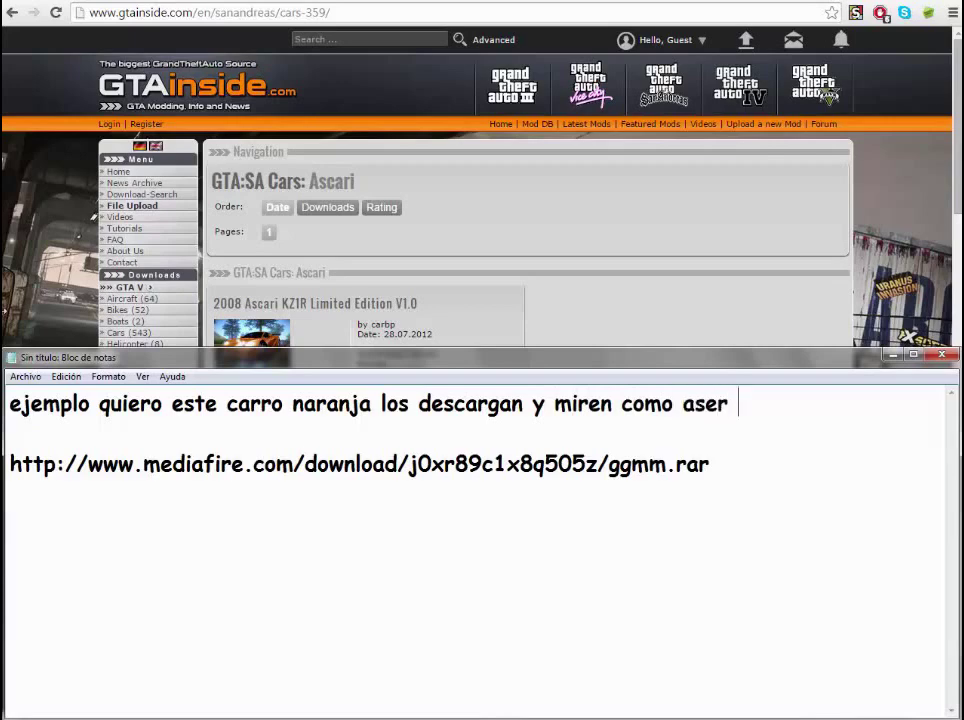
{"action": "type", "text": "para pon"}
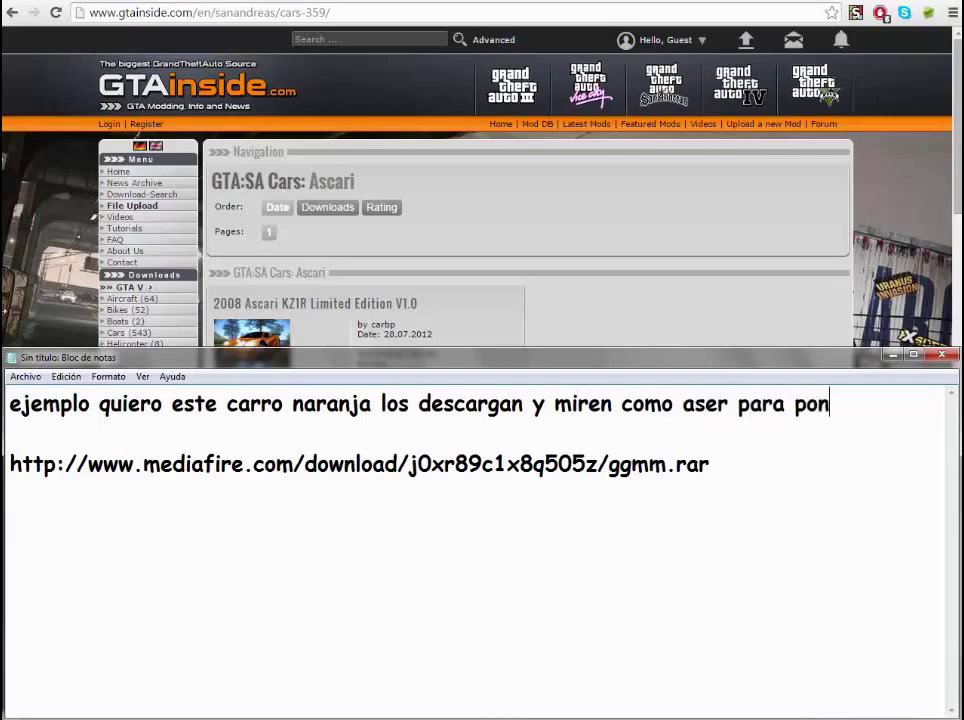
{"action": "type", "text": "erlo :)"}
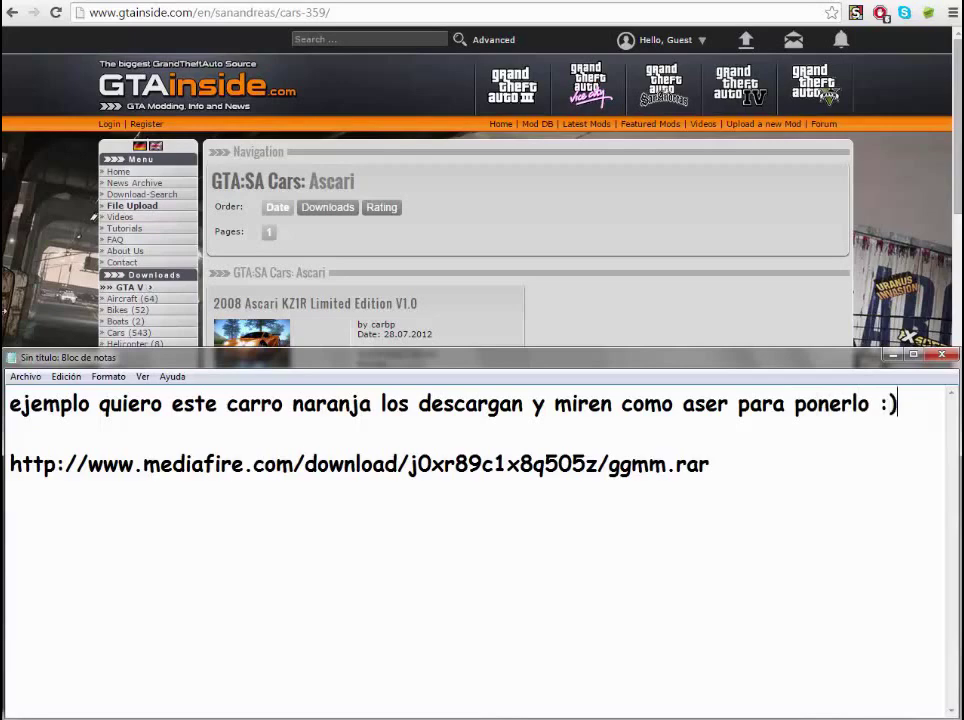
Return to Chrome and download the orange 2008 Ascari KZ1R Limited Edition V1.0 mod.
{"action": "left_click", "coordinate": [588, 225]}
{"action": "left_click", "coordinate": [254, 406]}
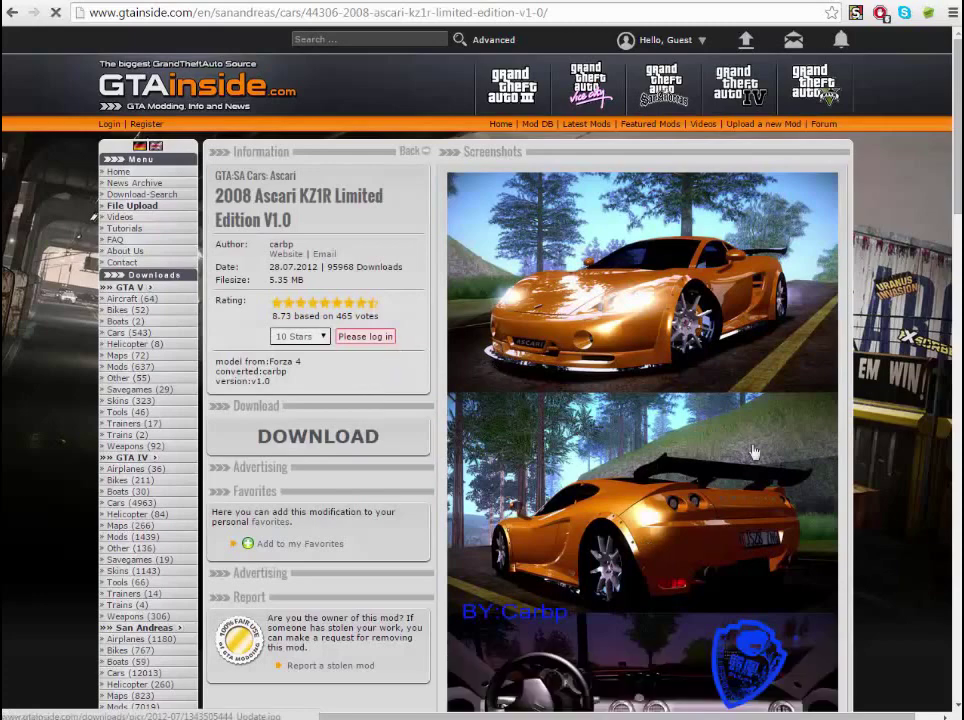
{"action": "left_click", "coordinate": [338, 442]}
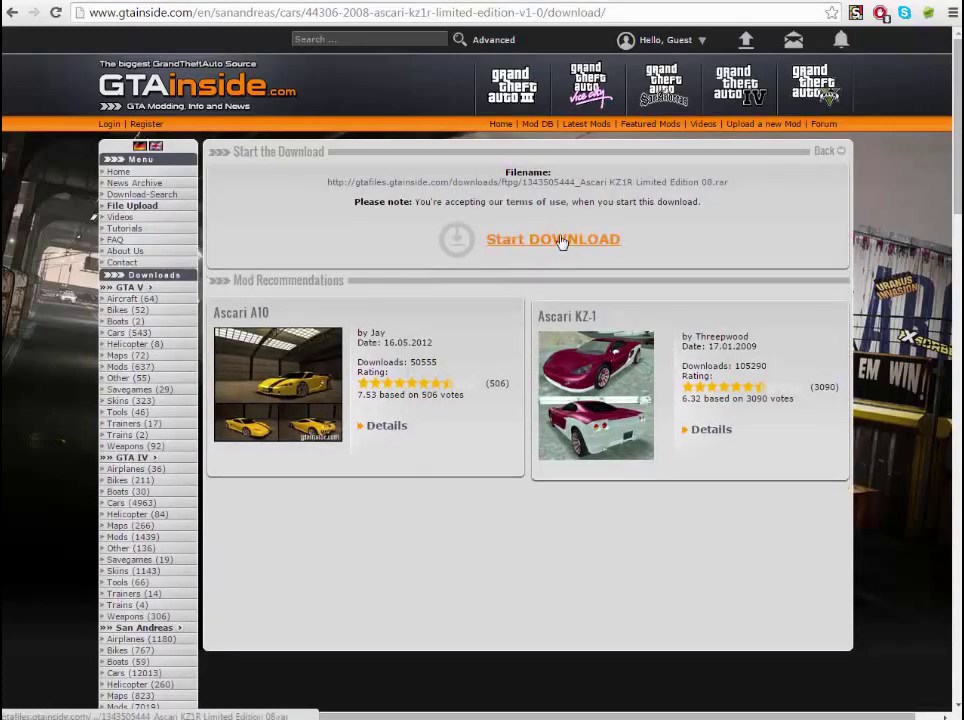
{"action": "left_click", "coordinate": [558, 239]}
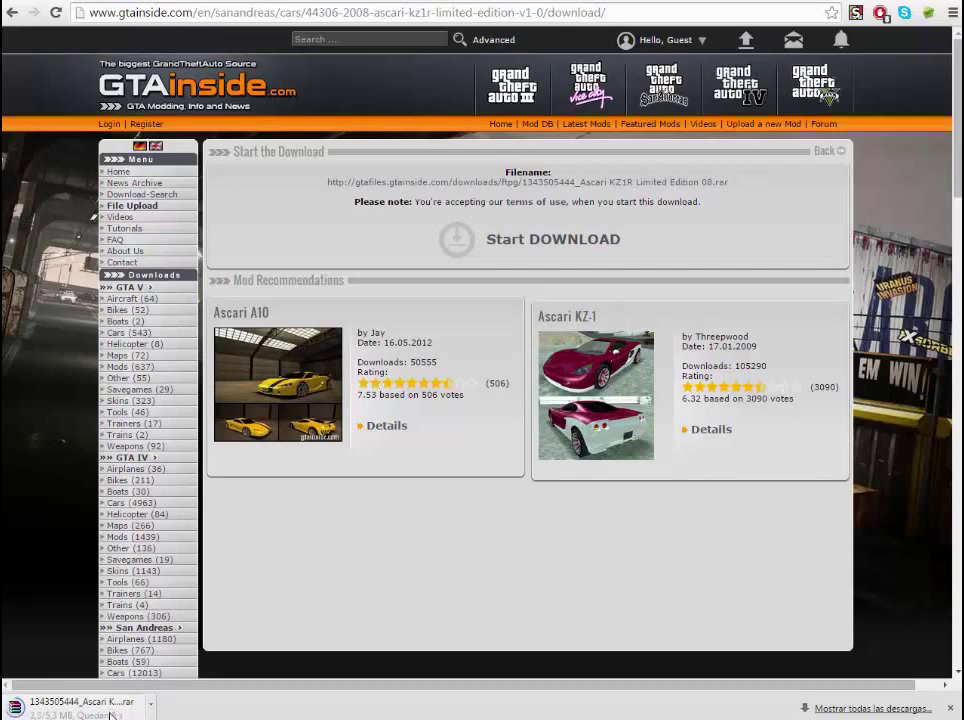
Switch to Notepad, replace all of its text with "sigan mis pasos miren", and clear the open windows to show the desktop.
{"action": "mouse_move", "coordinate": [252, 719]}
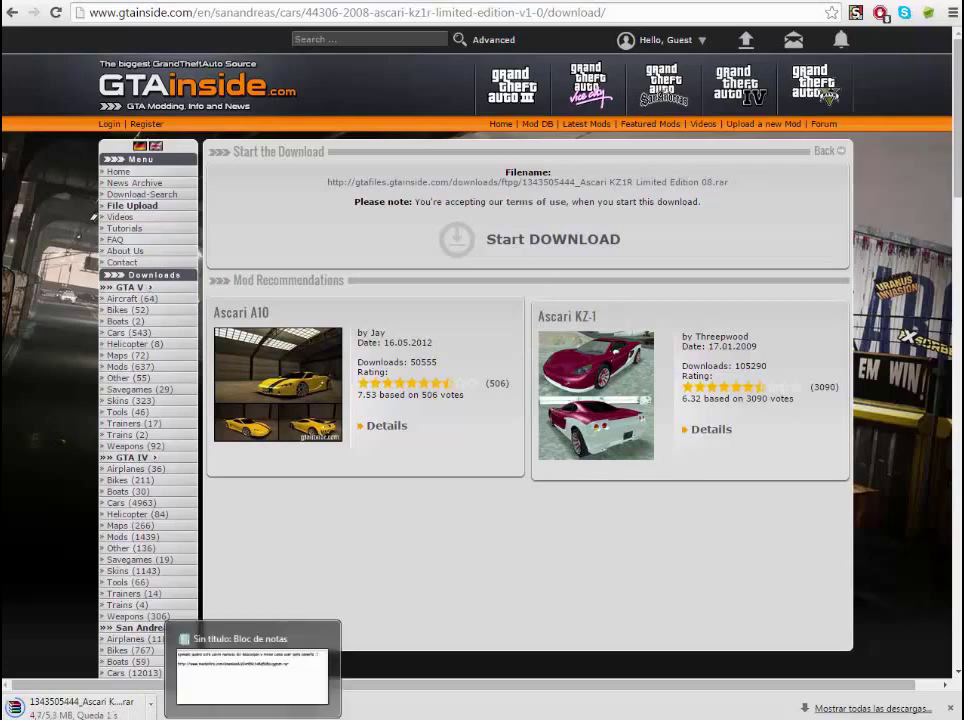
{"action": "left_click", "coordinate": [252, 676]}
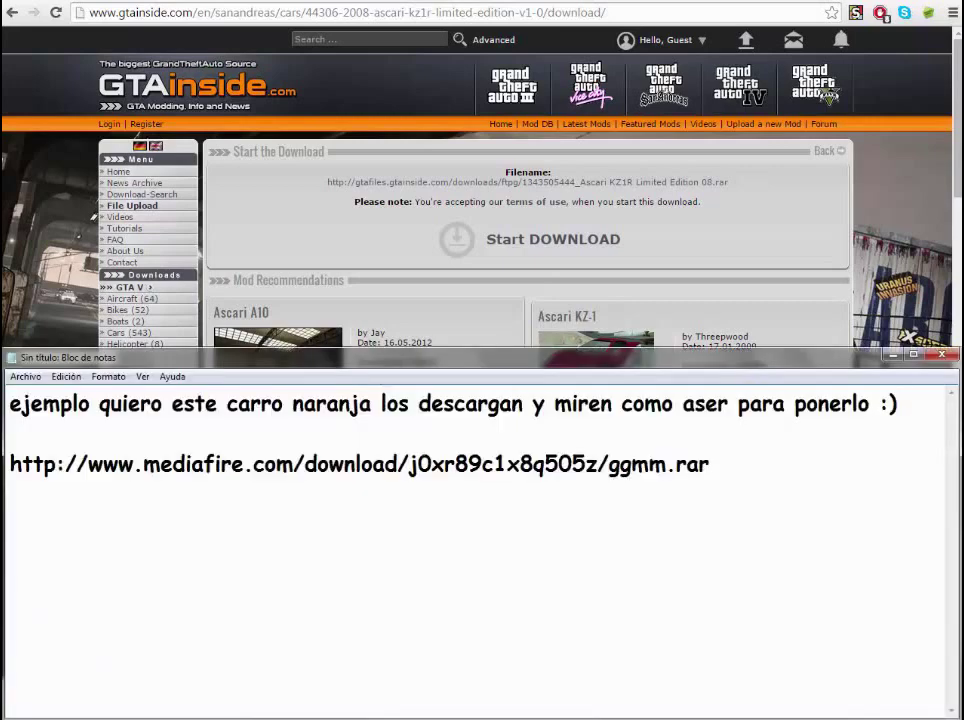
{"action": "key", "text": "ctrl+e"}
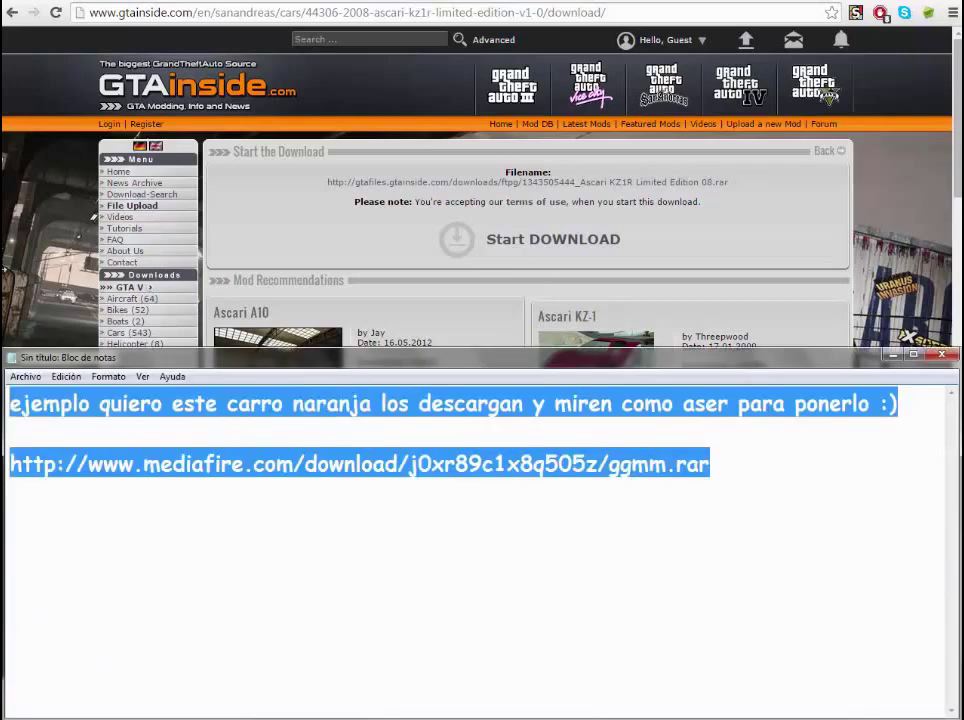
{"action": "type", "text": "siga"}
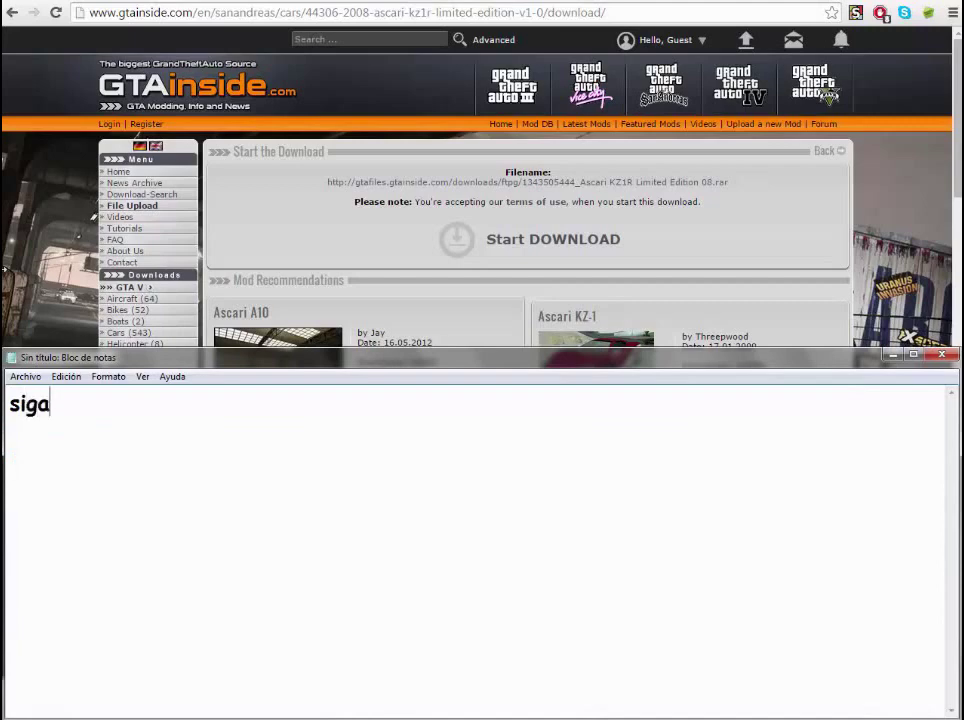
{"action": "type", "text": "n mis pas"}
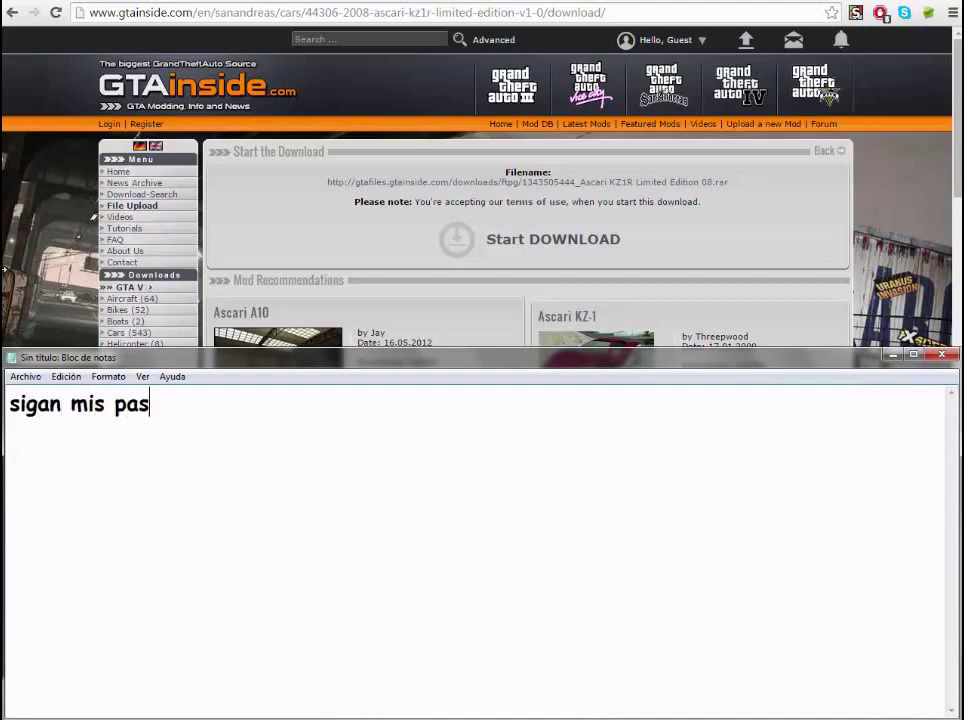
{"action": "type", "text": "os miren"}
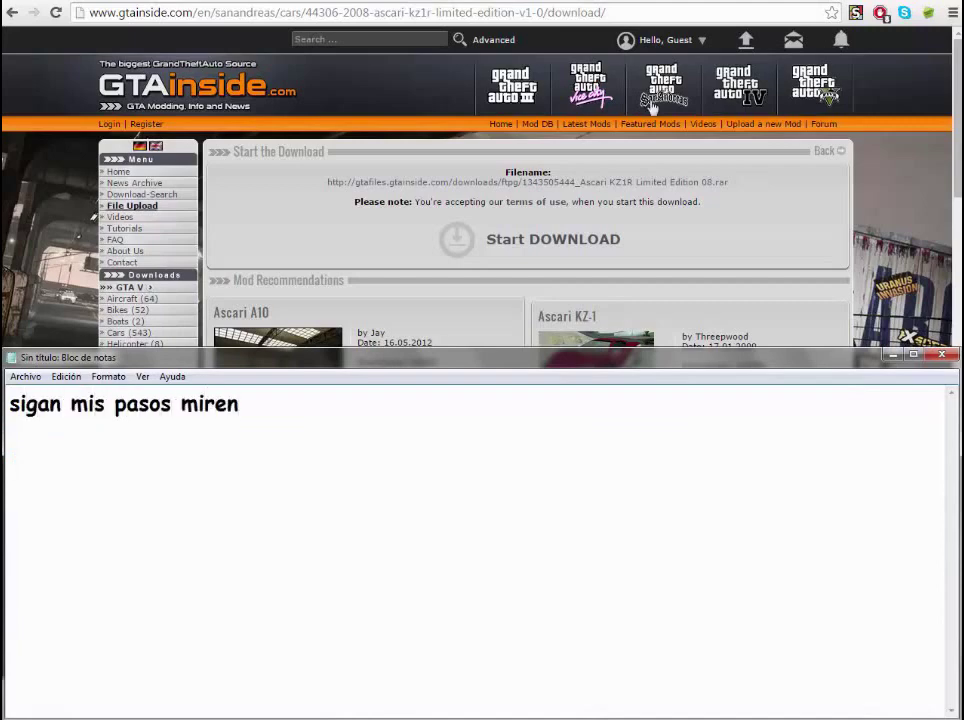
{"action": "left_click", "coordinate": [892, 355]}
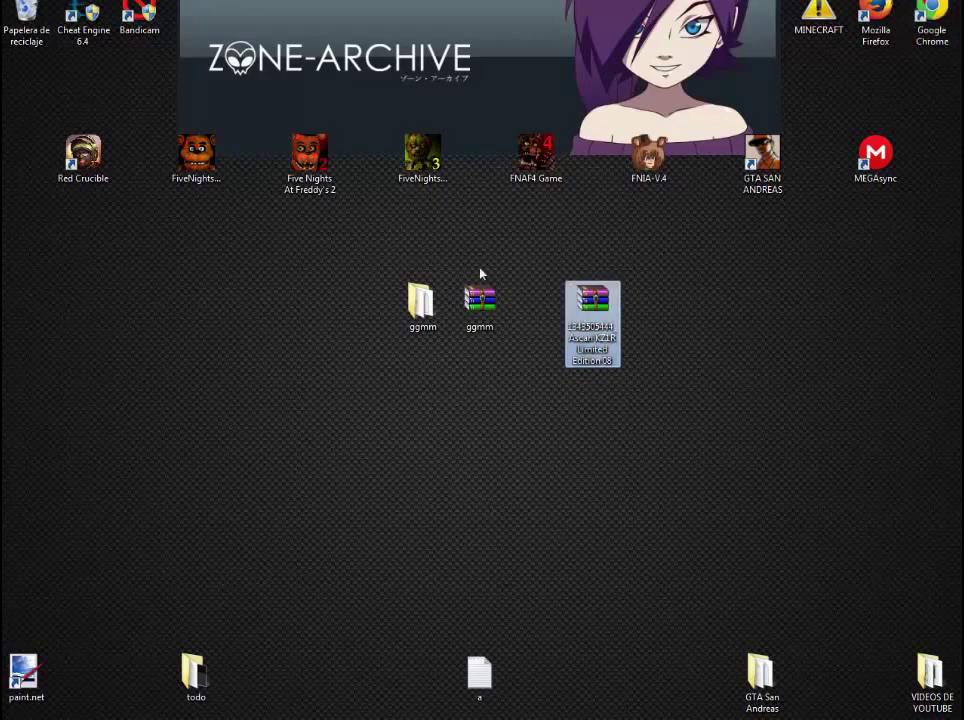
Extract the Ascari KZ1R archive onto the desktop, arranging the archive and its extracted folder directly below the ggmm items.
{"action": "left_click_drag", "start_coordinate": [595, 320], "coordinate": [483, 393]}
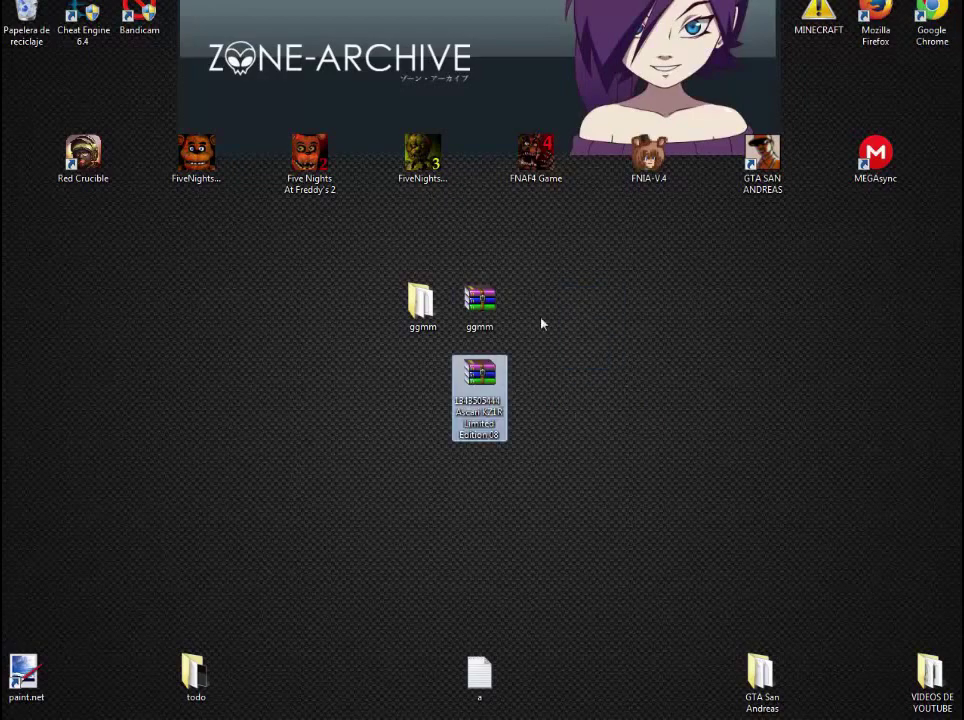
{"action": "left_click", "coordinate": [550, 330]}
{"action": "right_click", "coordinate": [468, 370]}
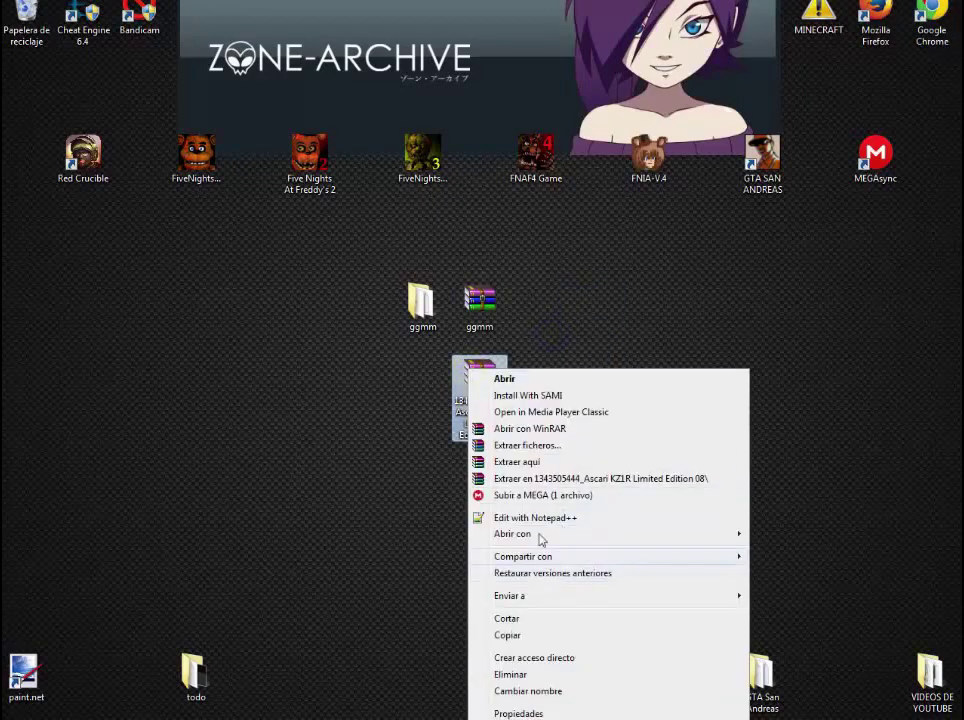
{"action": "left_click", "coordinate": [533, 463]}
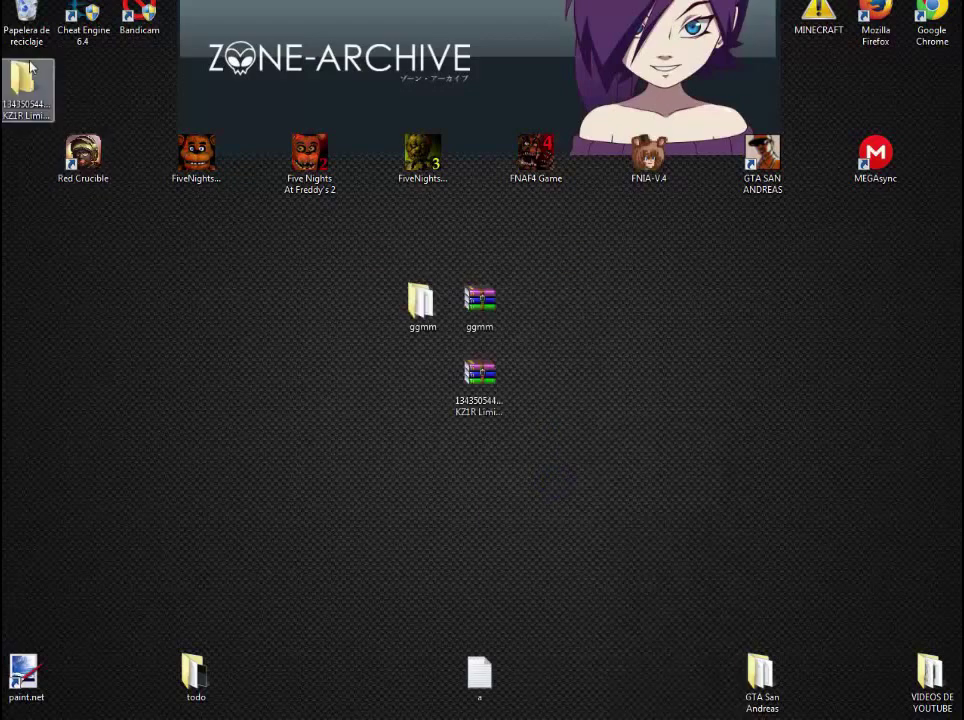
{"action": "left_click_drag", "start_coordinate": [44, 85], "coordinate": [420, 355]}
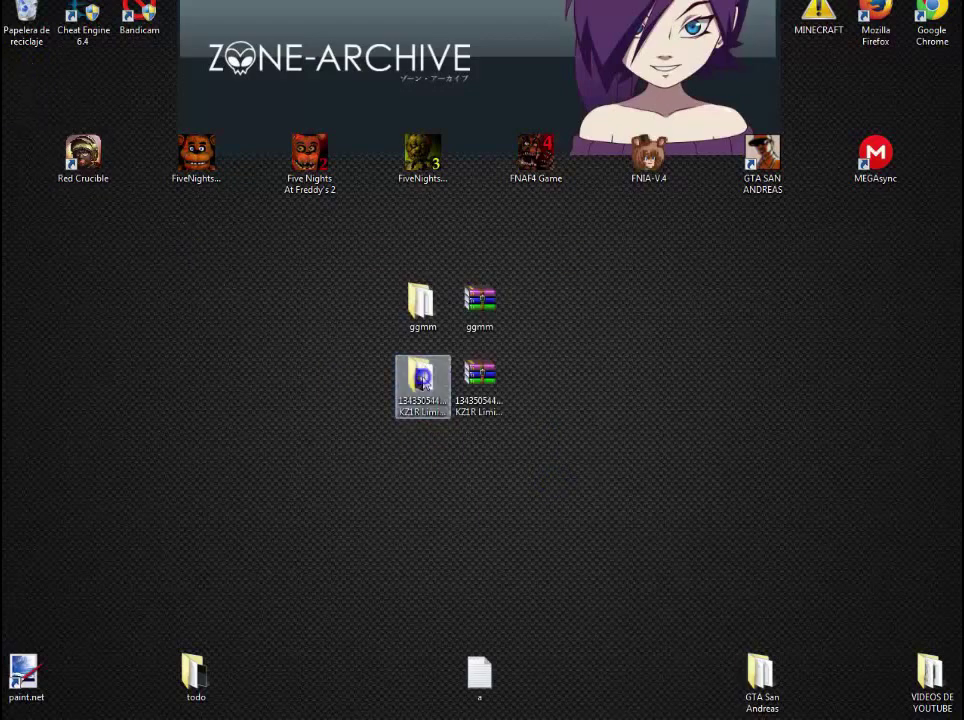
Move supergt.dff and supergt.txd from the extracted Ascari folder to the desktop, and view the folder's Screen image before closing it.
{"action": "double_click", "coordinate": [420, 355]}
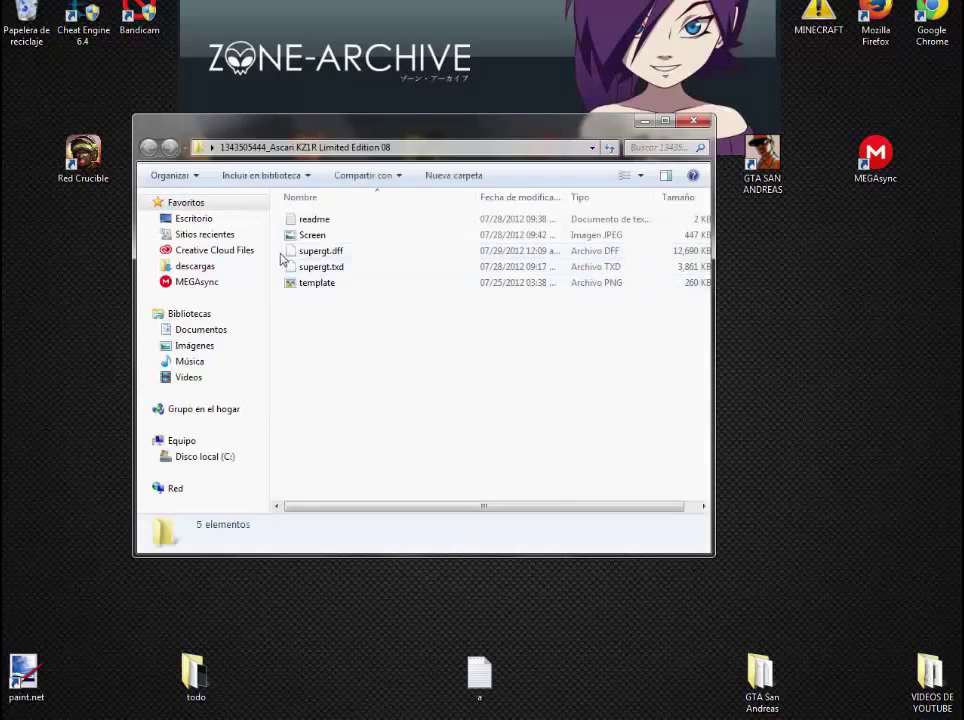
{"action": "left_click_drag", "start_coordinate": [275, 252], "coordinate": [64, 342]}
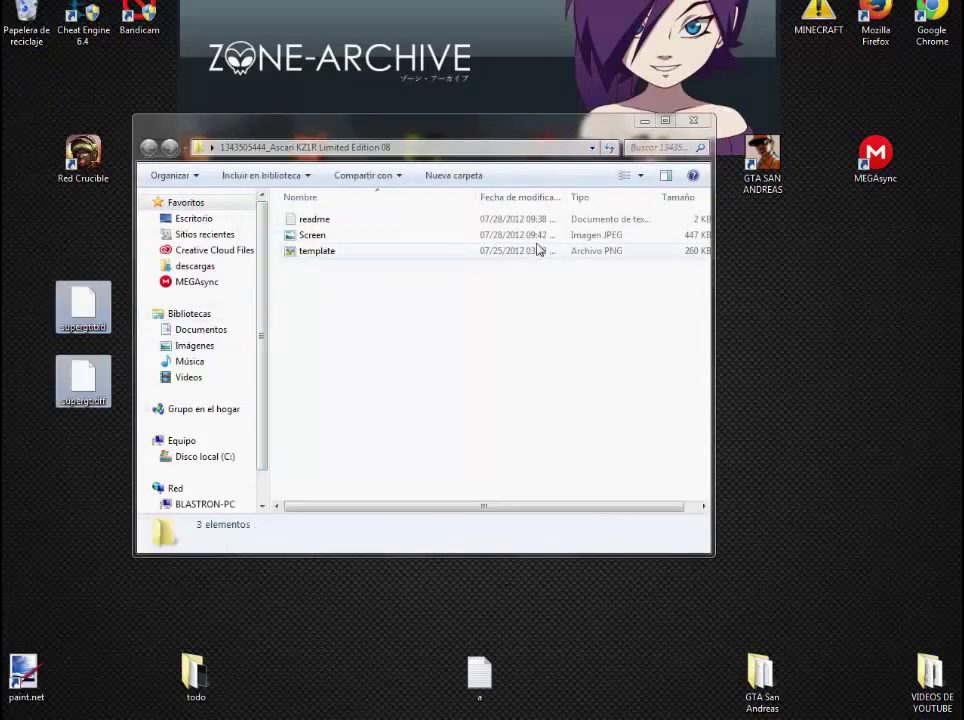
{"action": "double_click", "coordinate": [312, 237]}
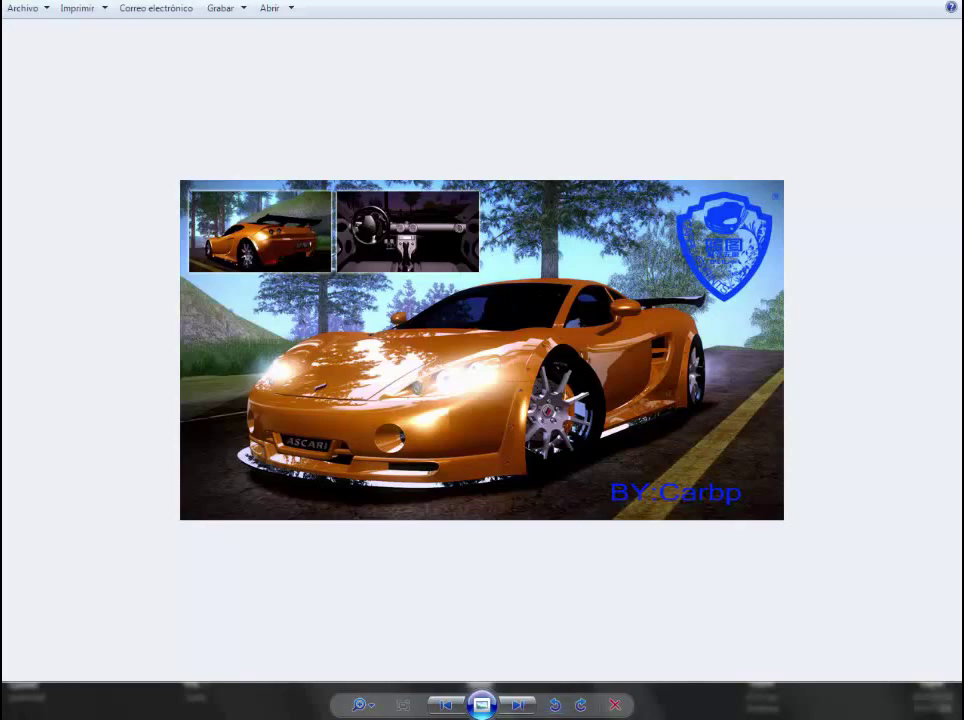
{"action": "right_click", "coordinate": [346, 718]}
{"action": "left_click", "coordinate": [338, 704]}
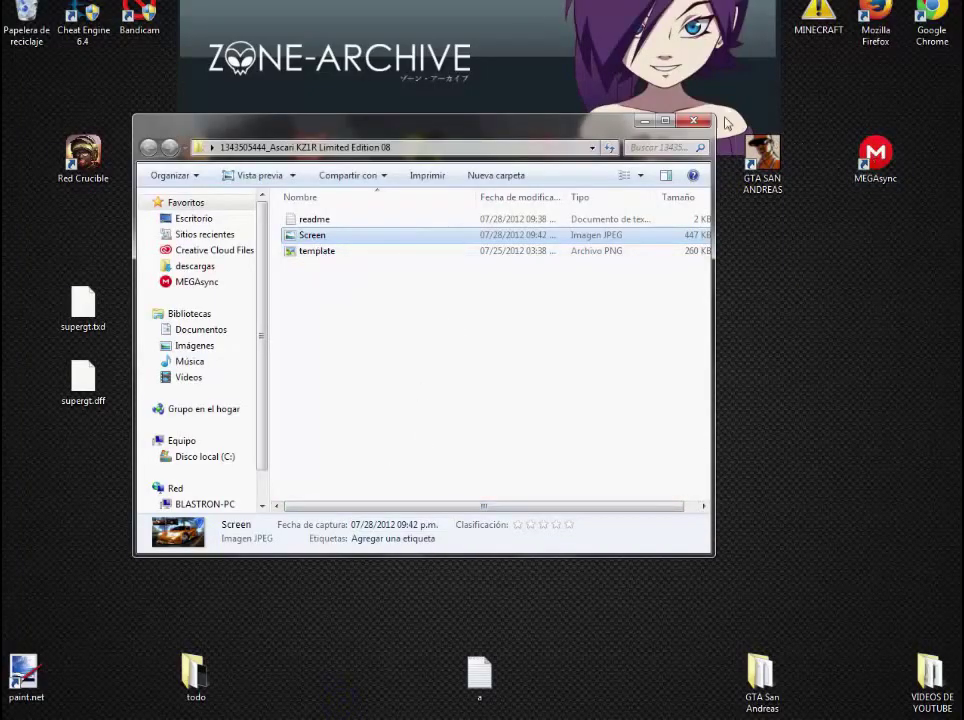
{"action": "left_click", "coordinate": [693, 121]}
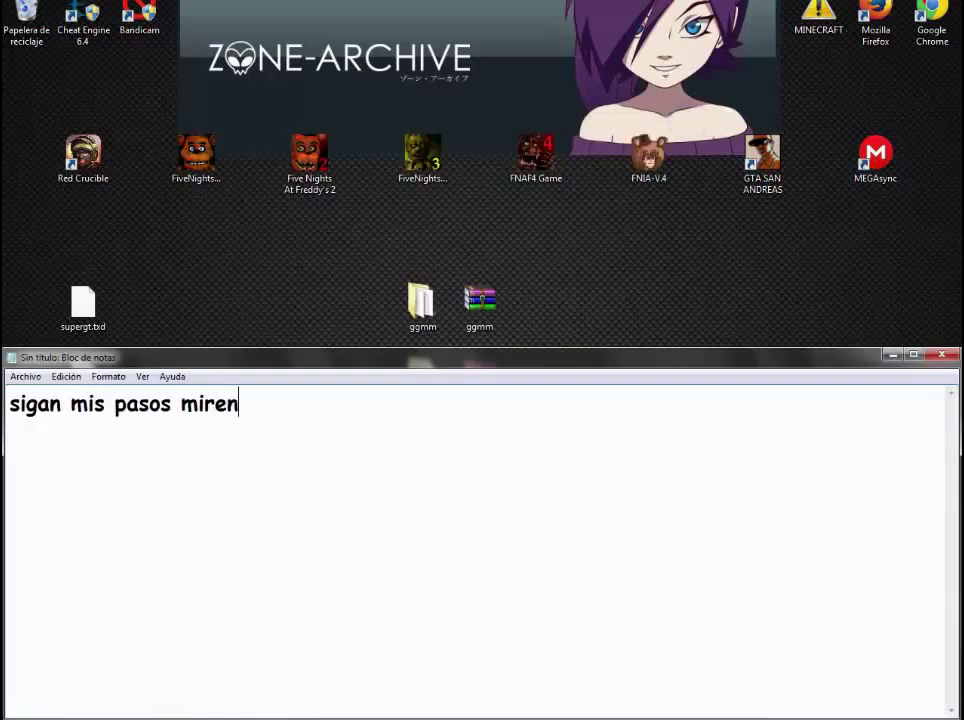
Add "asen lo siguiente" to the end of the Notepad line and minimize Notepad.
{"action": "type", "text": "asen"}
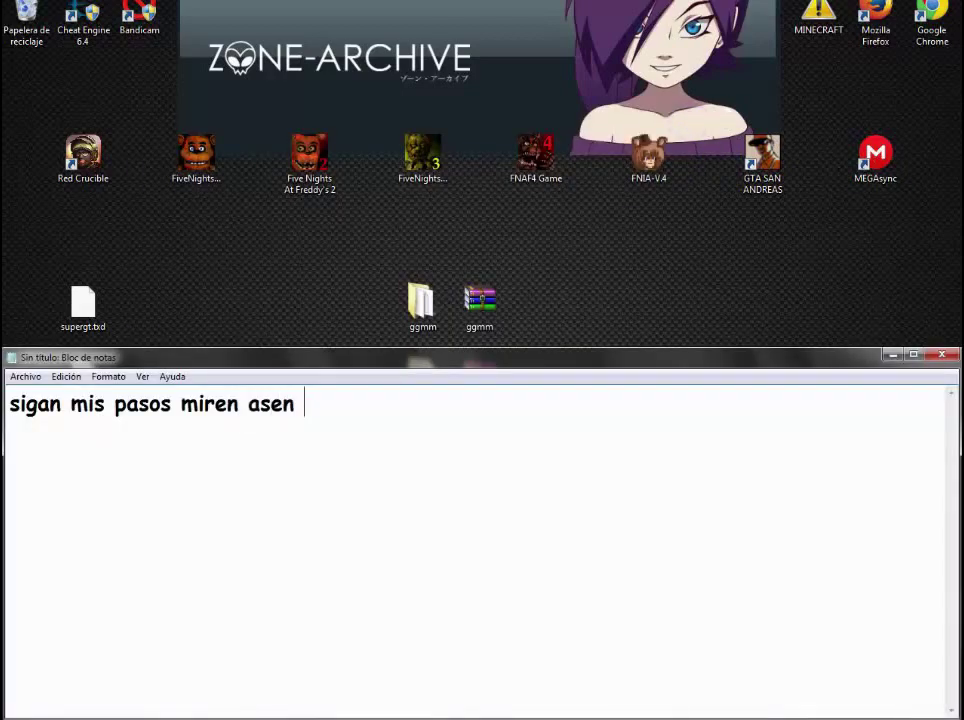
{"action": "type", "text": " lo siguiente"}
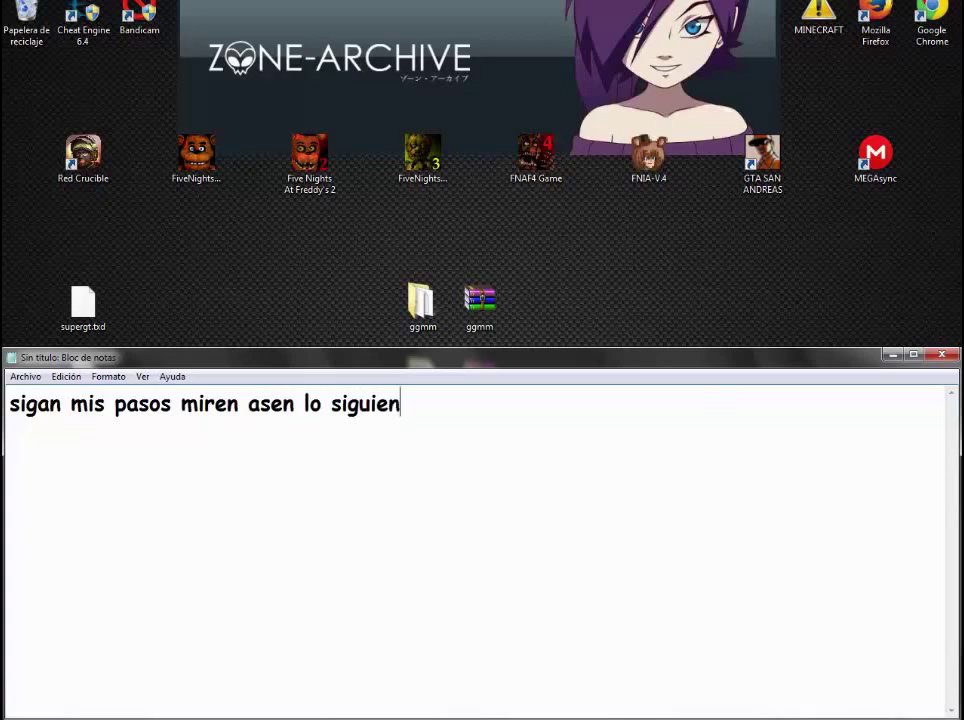
{"action": "left_click", "coordinate": [892, 354]}
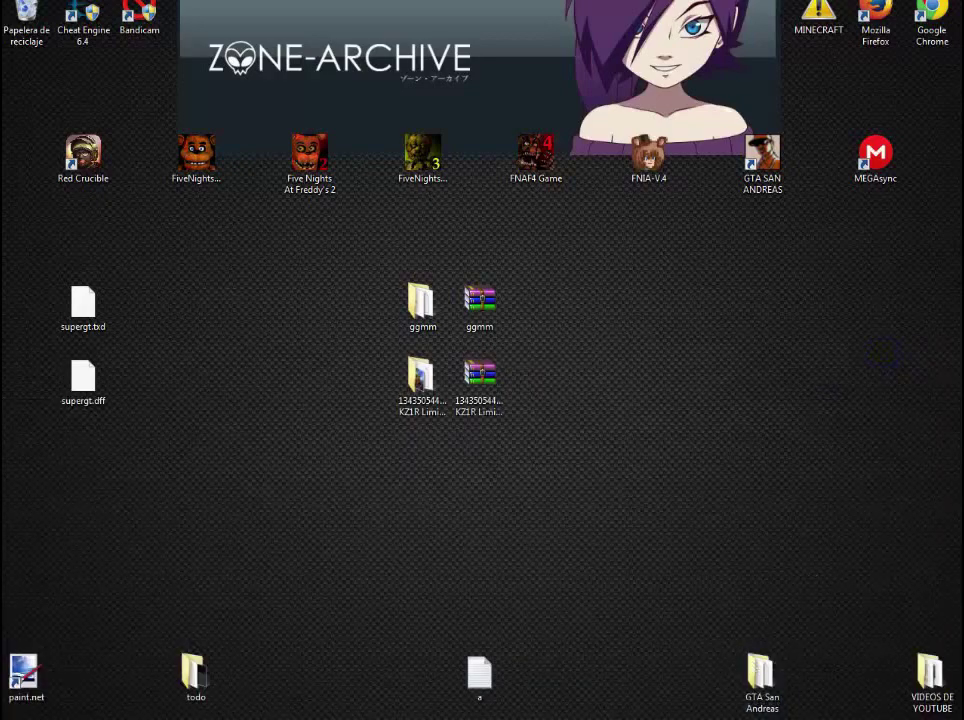
Bring up the GTA San Andreas folder, snap it to half the screen, and run GGMM from it, accepting the security warning.
{"action": "mouse_move", "coordinate": [286, 671]}
{"action": "left_click", "coordinate": [336, 661]}
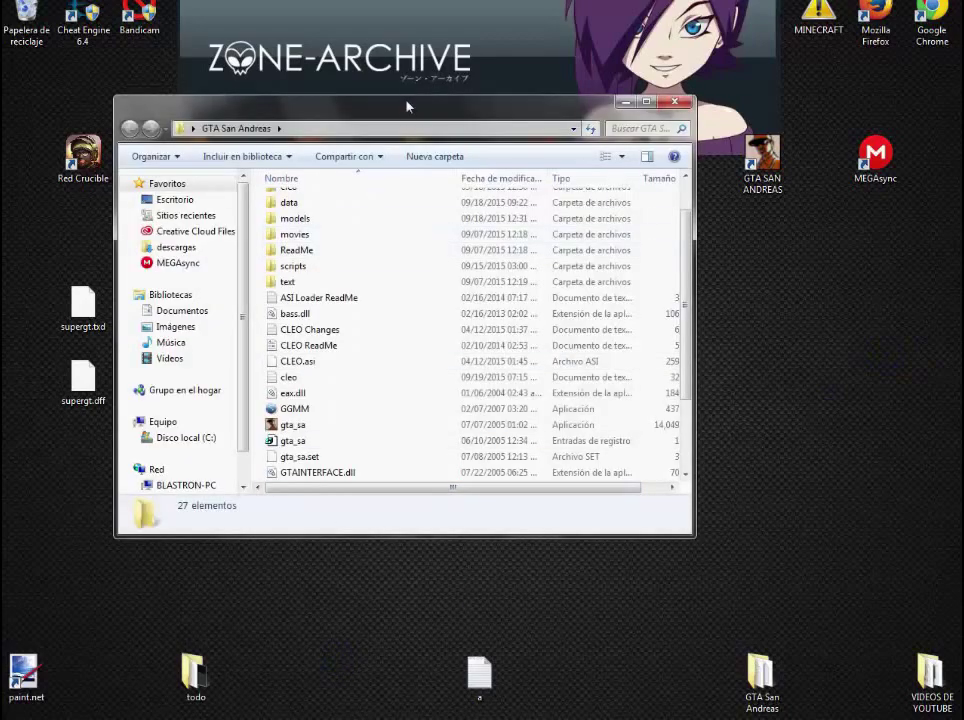
{"action": "left_click_drag", "start_coordinate": [407, 106], "coordinate": [962, 110]}
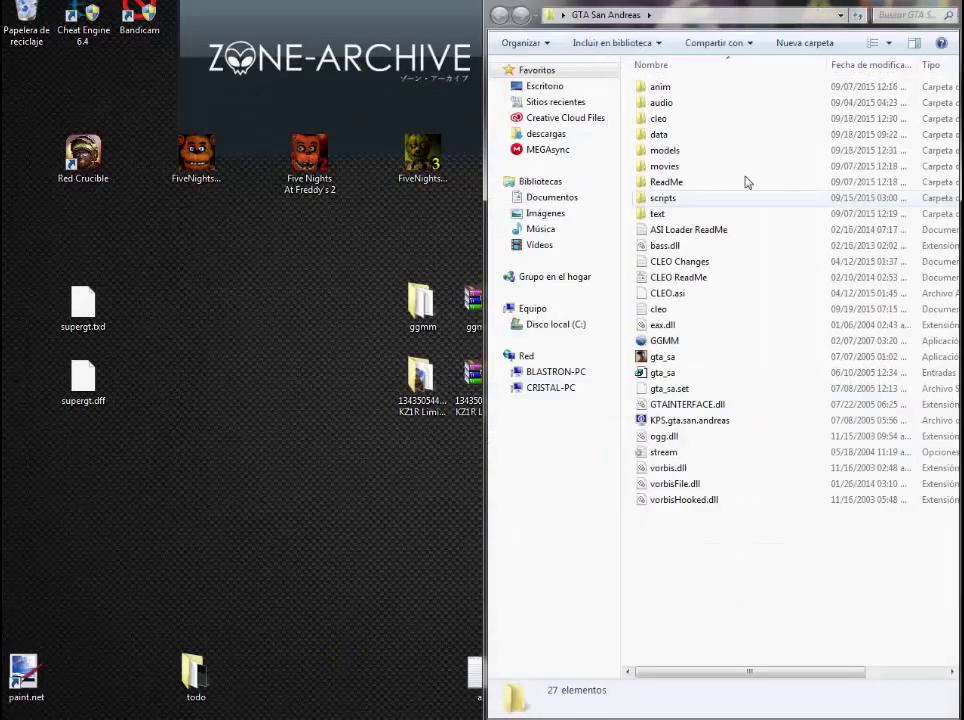
{"action": "double_click", "coordinate": [676, 341]}
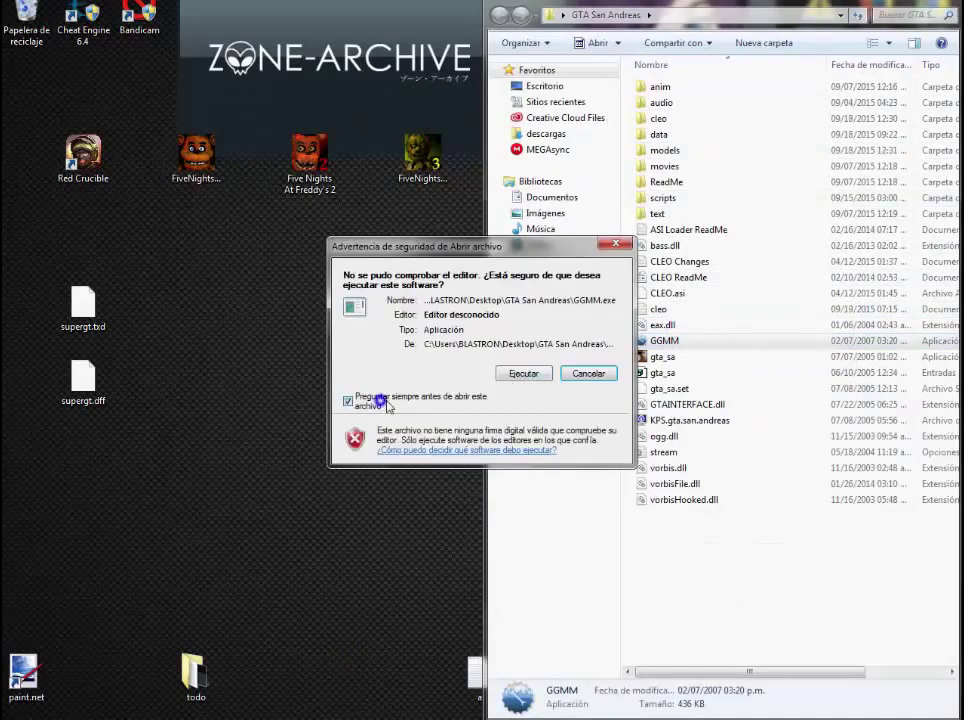
{"action": "left_click", "coordinate": [523, 373]}
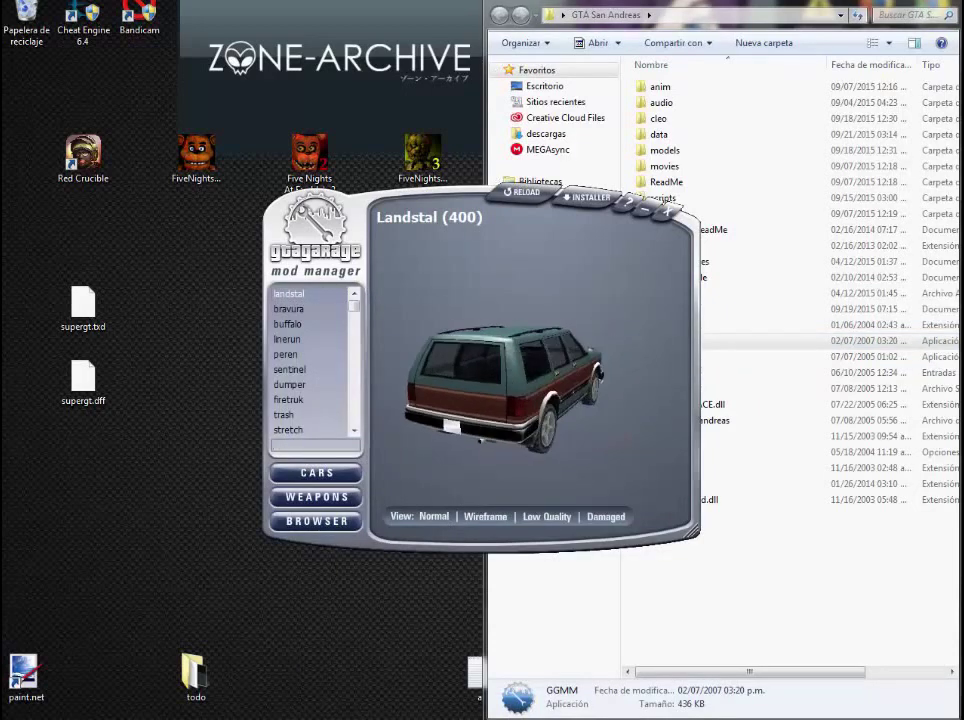
Replace the Notepad text with "buscan el nombre del archivo txd y dff ejemplo me toco supergt", and return to the GGMM mod manager.
{"action": "key", "text": "alt+Tab"}
{"action": "key", "text": "ctrl+a"}
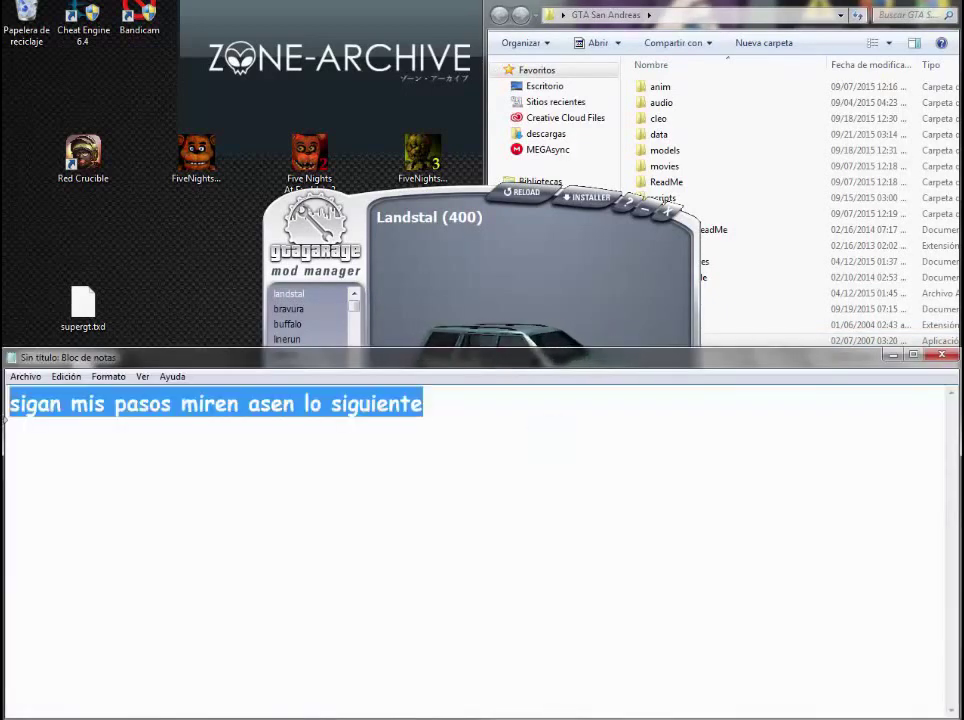
{"action": "type", "text": "bus"}
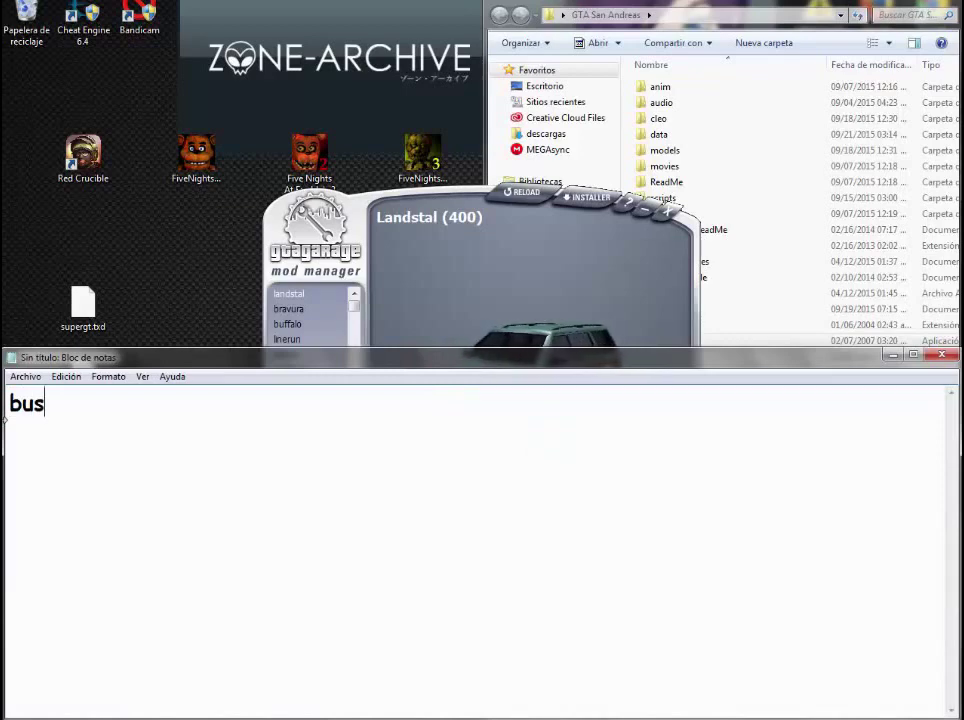
{"action": "type", "text": "can el n"}
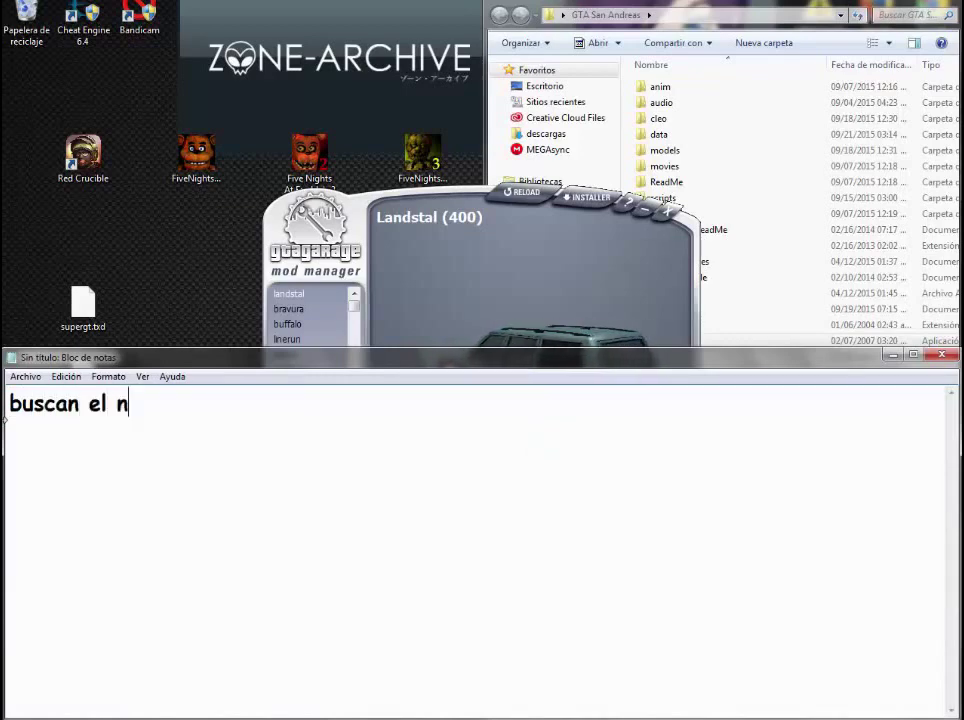
{"action": "type", "text": "ombre"}
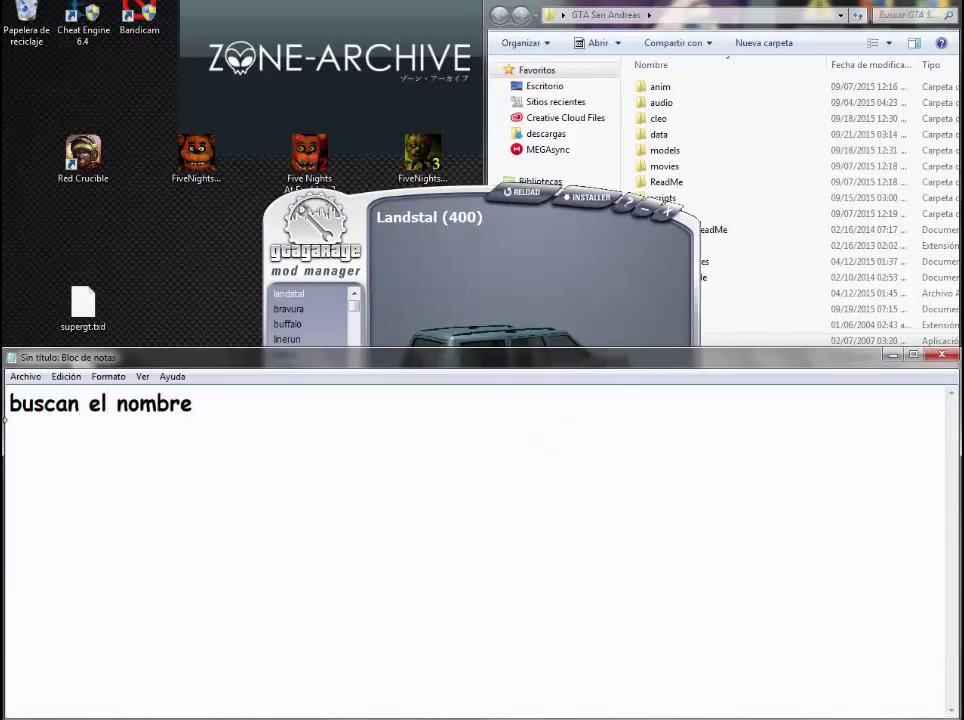
{"action": "type", "text": " del ar"}
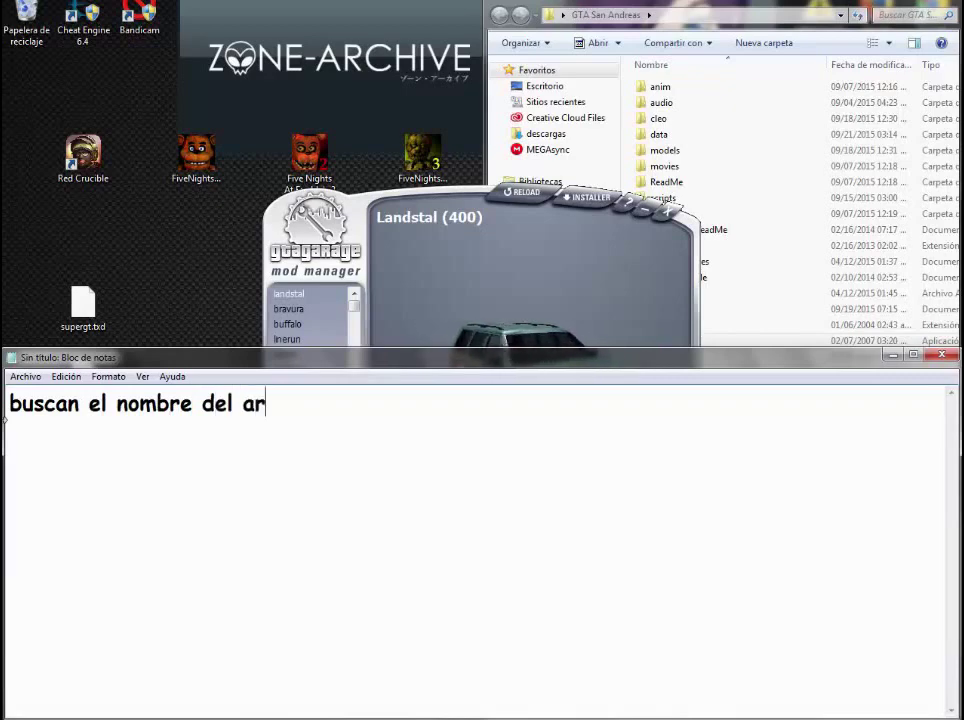
{"action": "type", "text": "chivo "}
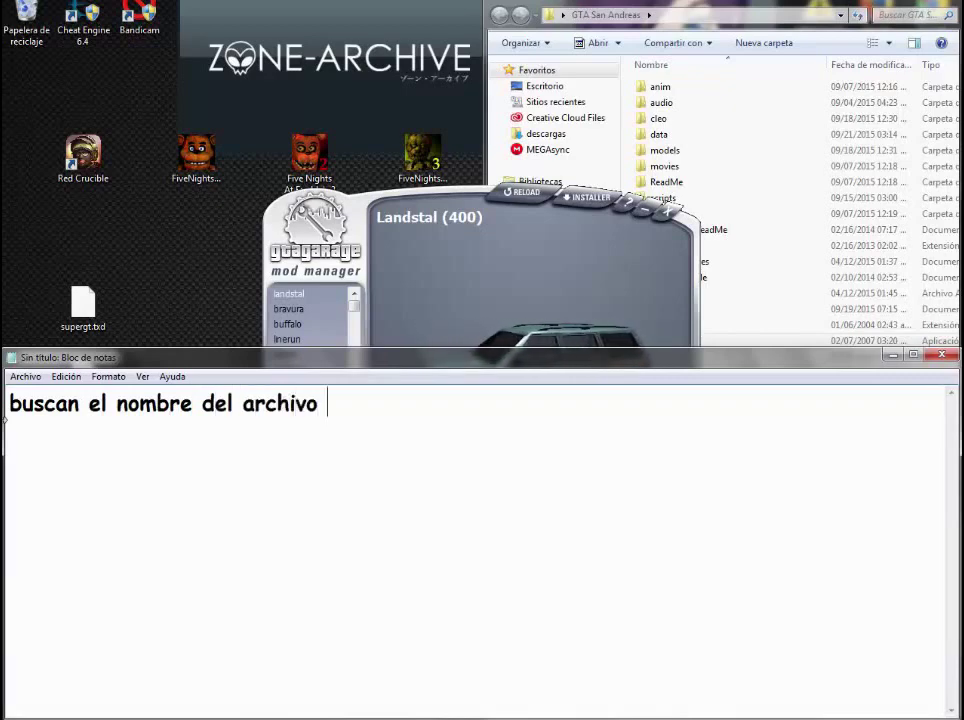
{"action": "type", "text": "txd"}
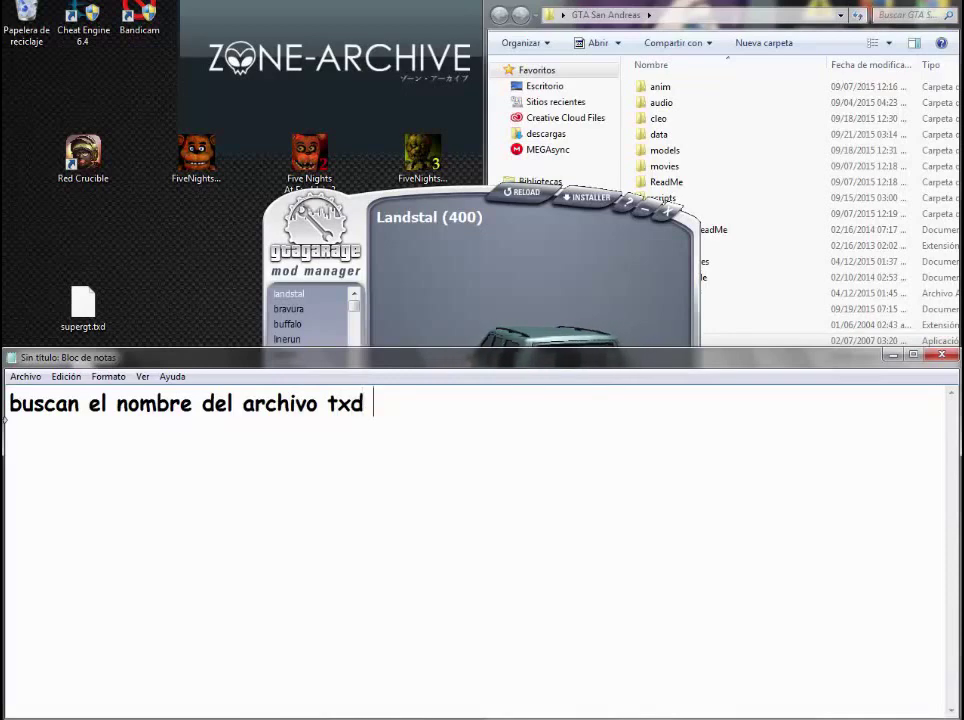
{"action": "type", "text": " y dff"}
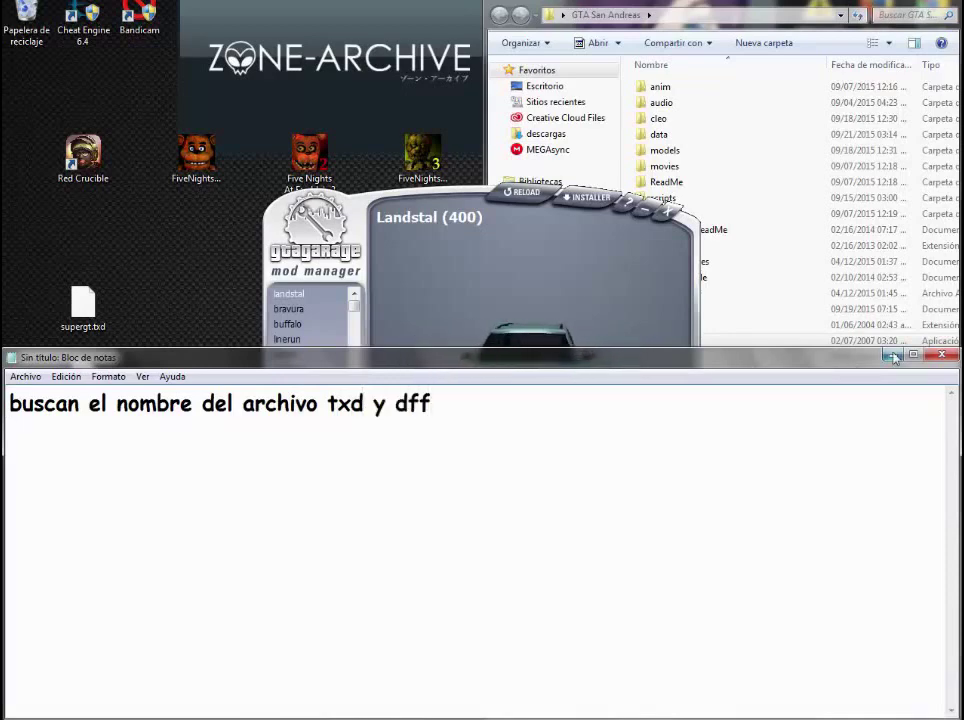
{"action": "type", "text": " ejem"}
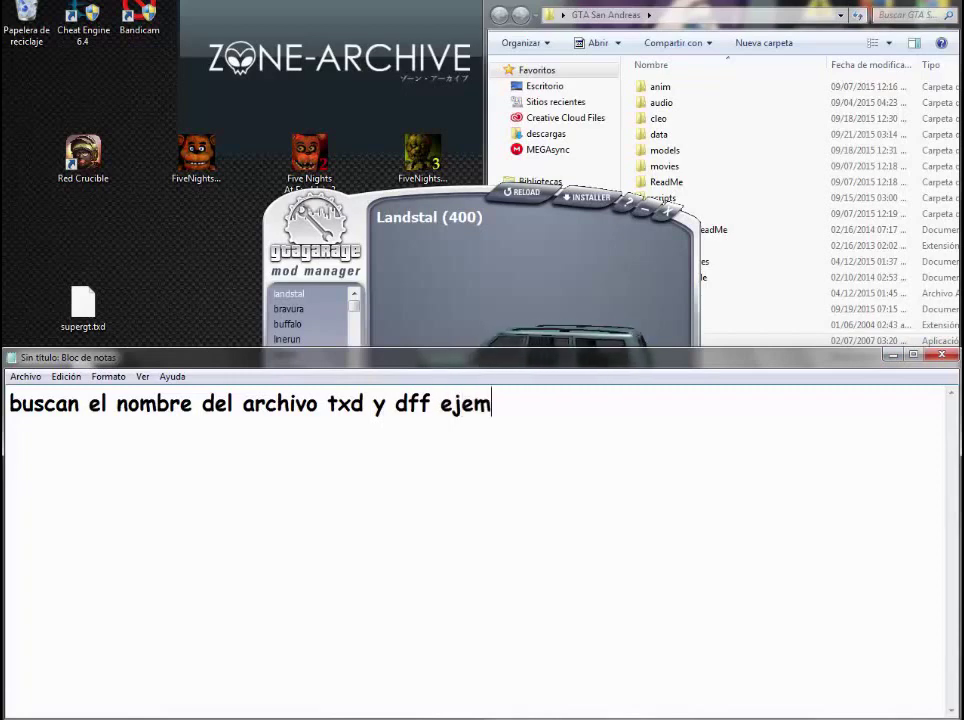
{"action": "type", "text": "plo me toco "}
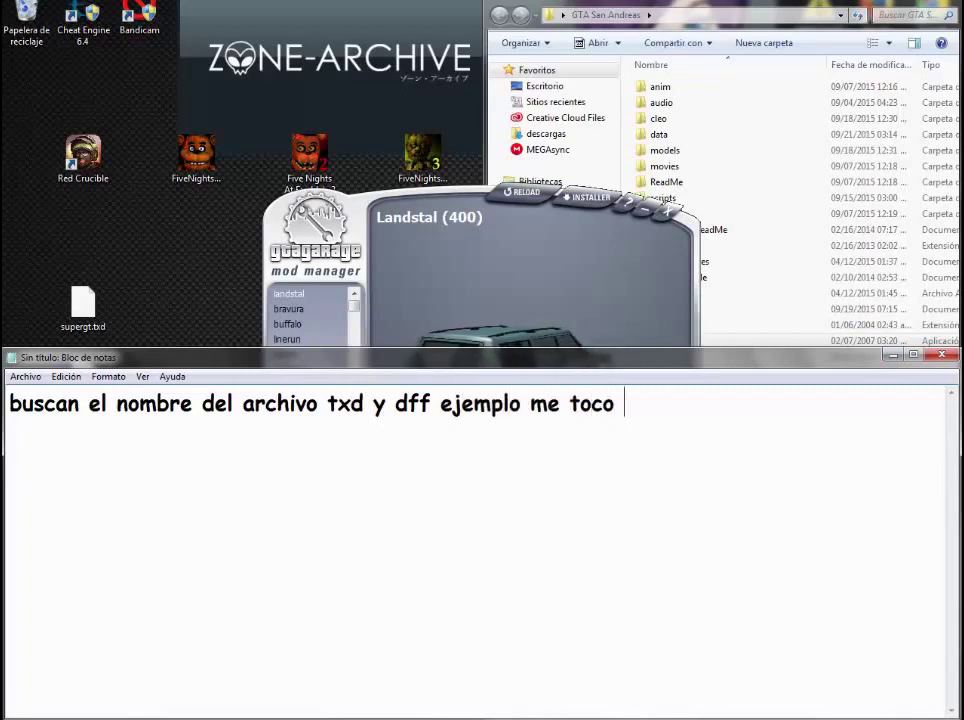
{"action": "type", "text": "supergt"}
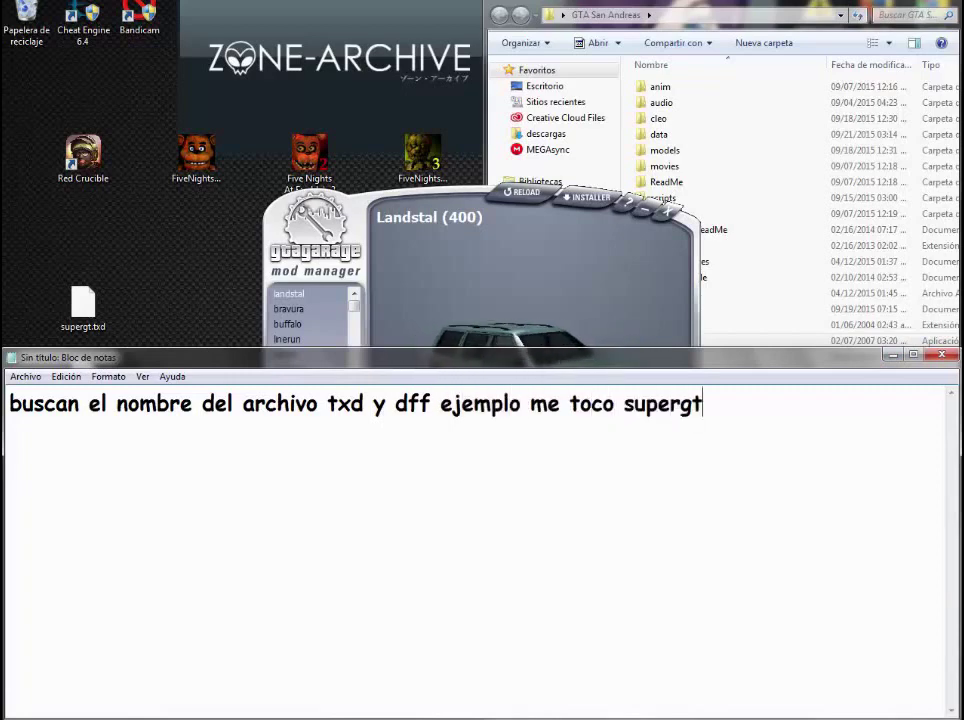
{"action": "left_click", "coordinate": [486, 301]}
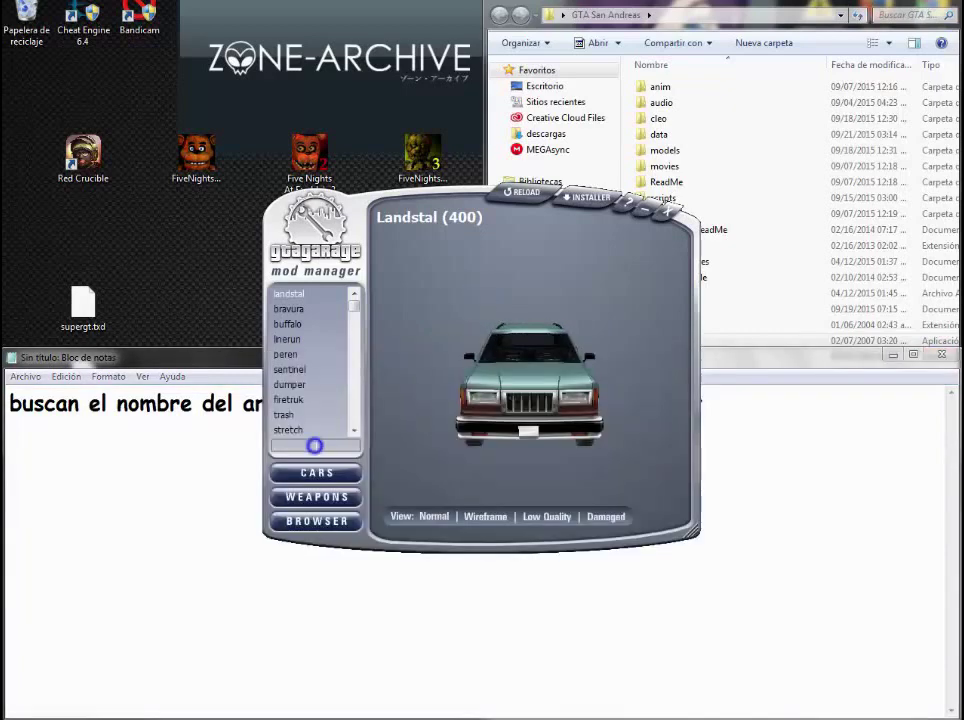
Find supergt in the mod manager's car list, rotate its preview to a side view, and open the Manual mod installer.
{"action": "left_click", "coordinate": [314, 446]}
{"action": "type", "text": "supergt"}
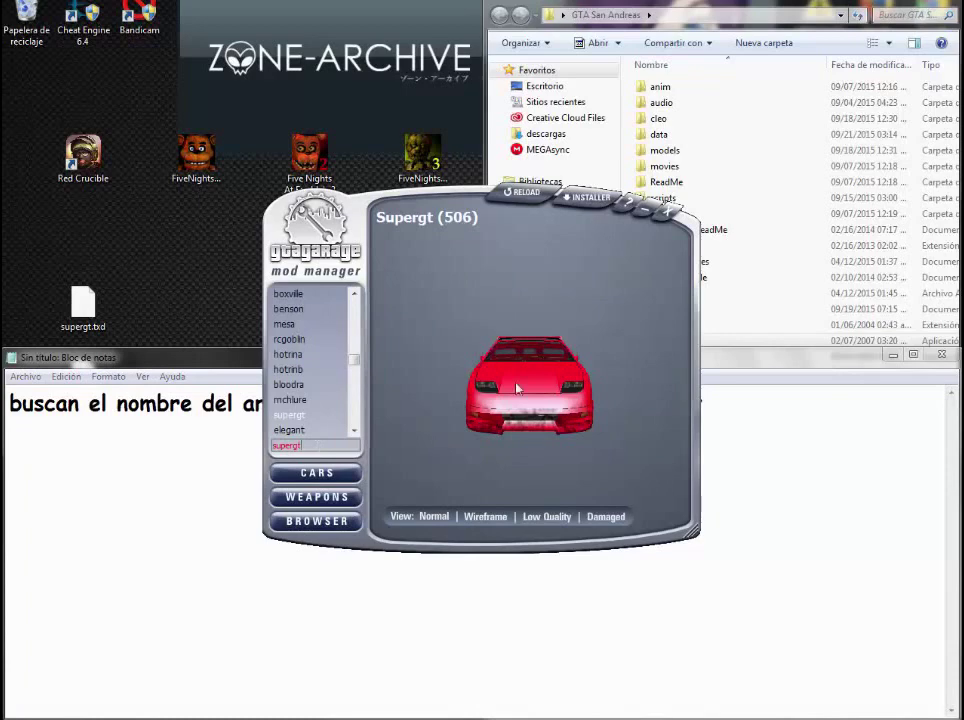
{"action": "left_click_drag", "start_coordinate": [554, 405], "coordinate": [491, 421]}
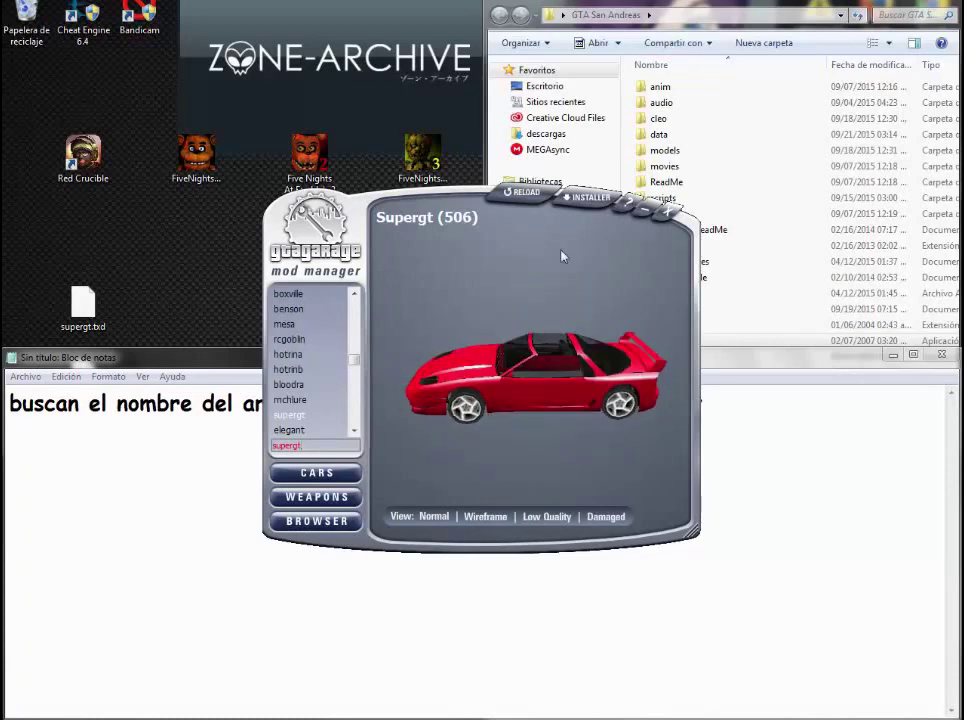
{"action": "left_click", "coordinate": [586, 199]}
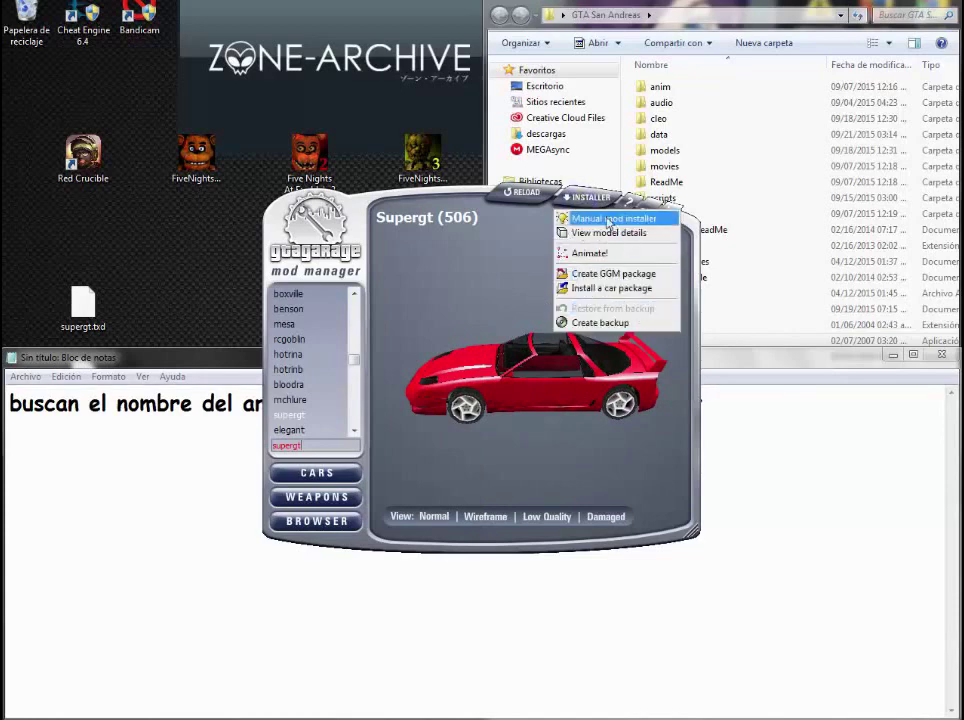
{"action": "left_click", "coordinate": [608, 219]}
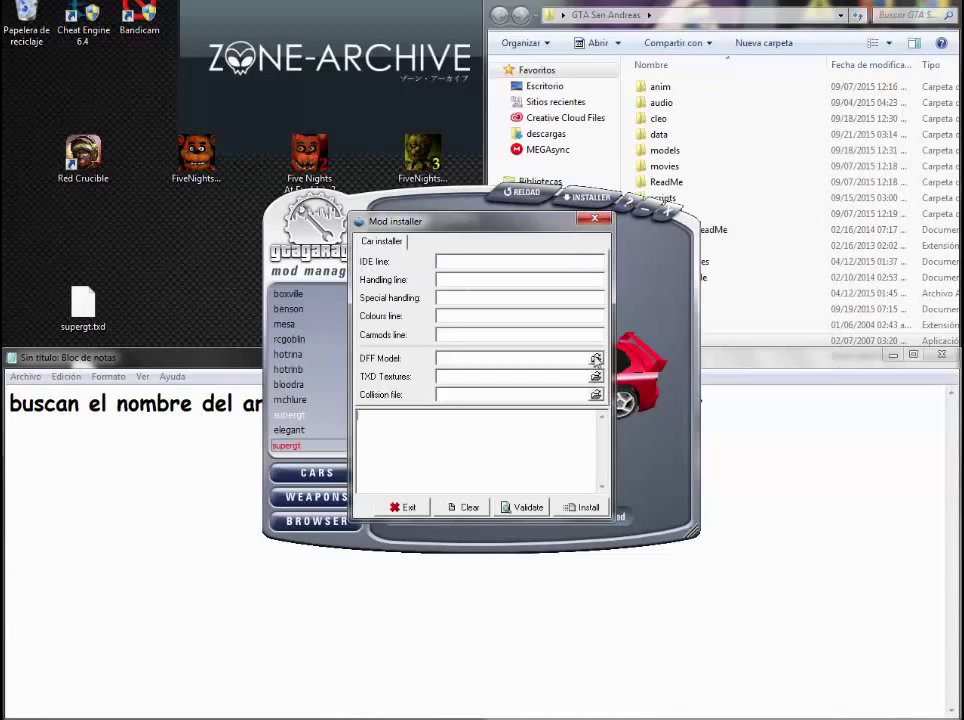
Minimize Notepad, load supergt.dff and supergt.txd from the desktop into the Mod installer, install the car mod, and exit the installer.
{"action": "left_click", "coordinate": [892, 356]}
{"action": "left_click_drag", "start_coordinate": [94, 390], "coordinate": [465, 390]}
{"action": "left_click", "coordinate": [58, 492]}
{"action": "left_click_drag", "start_coordinate": [139, 305], "coordinate": [452, 360]}
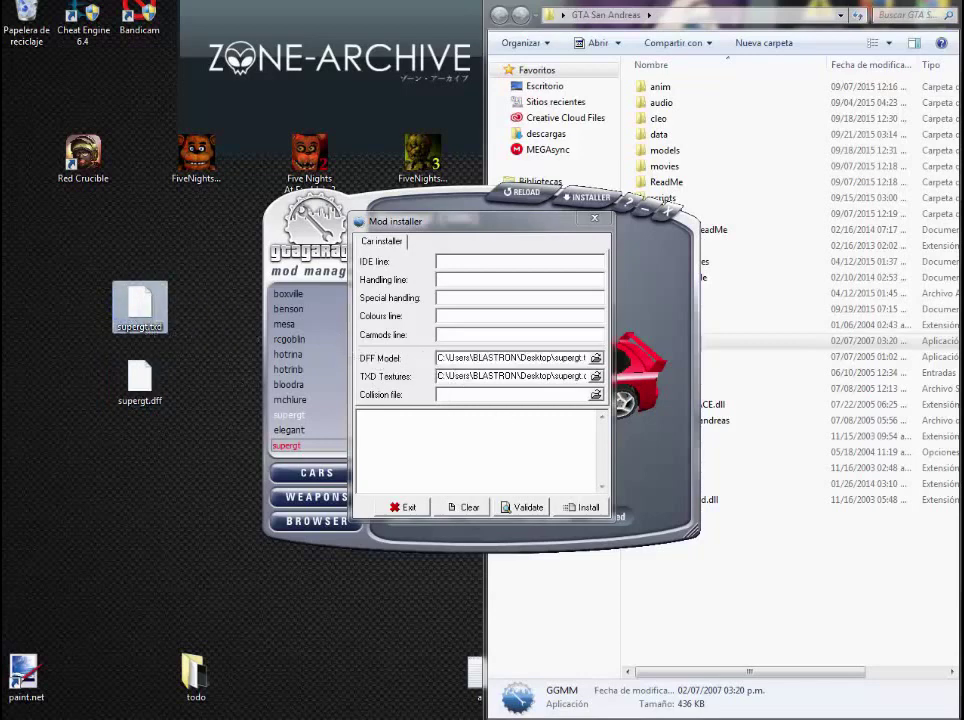
{"action": "left_click", "coordinate": [588, 508]}
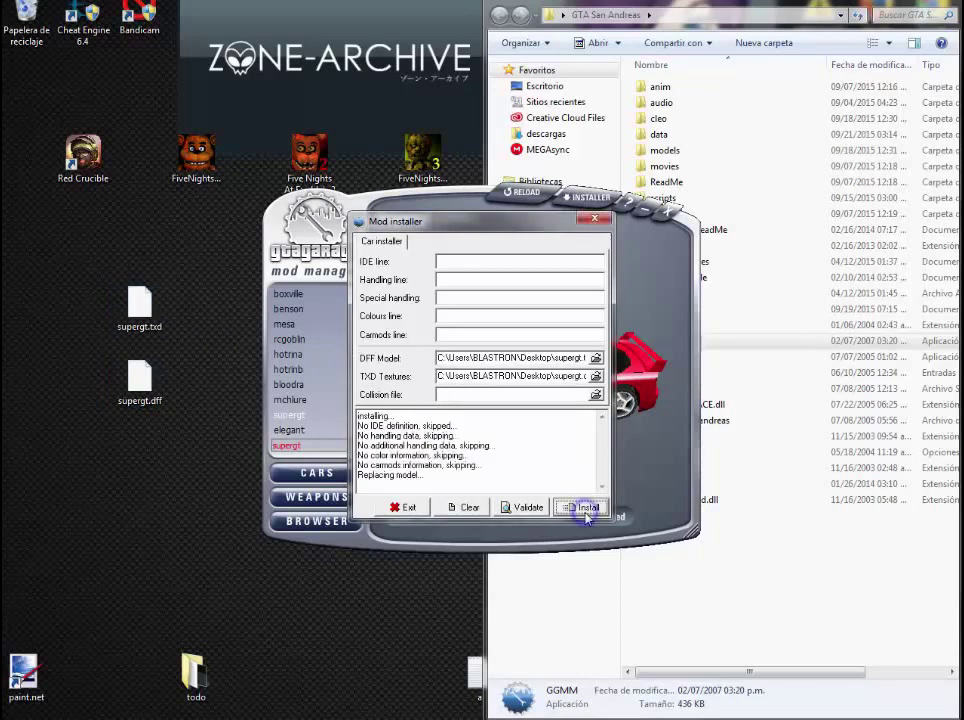
{"action": "left_click", "coordinate": [404, 509]}
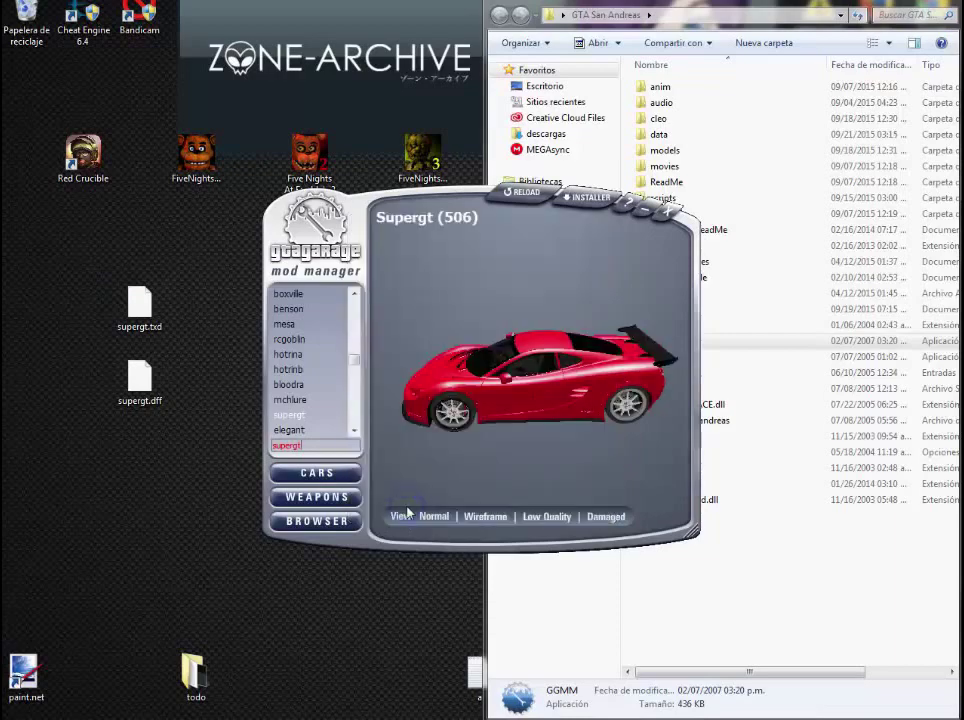
Rotate the preview of the installed supergt car, and view the hotrinb car from different angles.
{"action": "left_click_drag", "start_coordinate": [495, 402], "coordinate": [491, 374]}
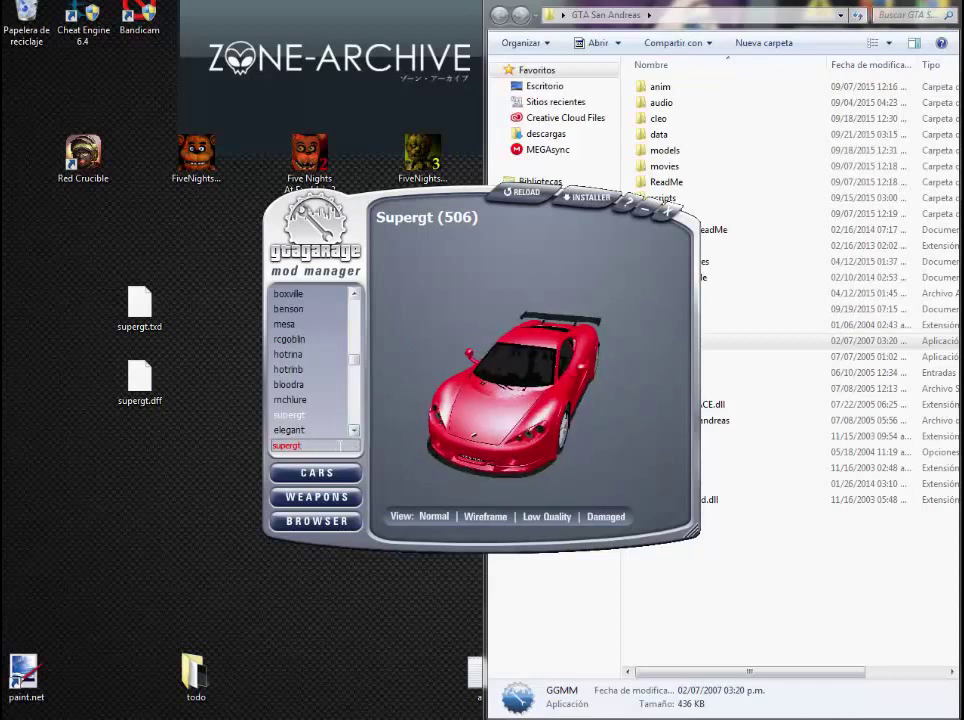
{"action": "left_click", "coordinate": [304, 370]}
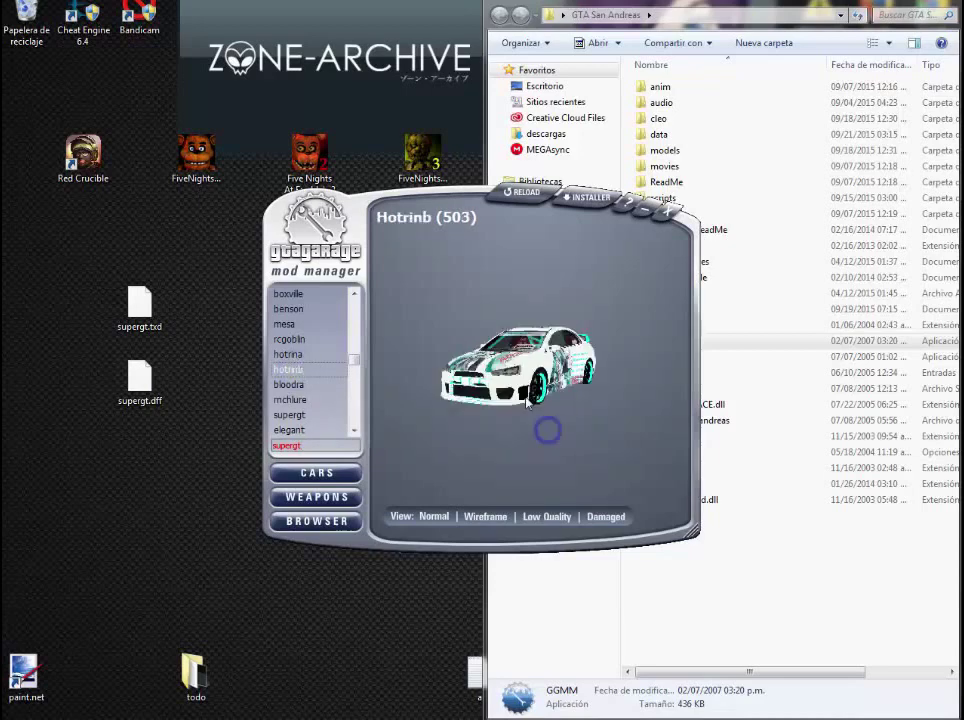
{"action": "left_click_drag", "start_coordinate": [528, 400], "coordinate": [626, 453]}
Bring up Notepad and replace its text with "otro coche ahora vamos con el juego".
{"action": "left_click", "coordinate": [257, 716]}
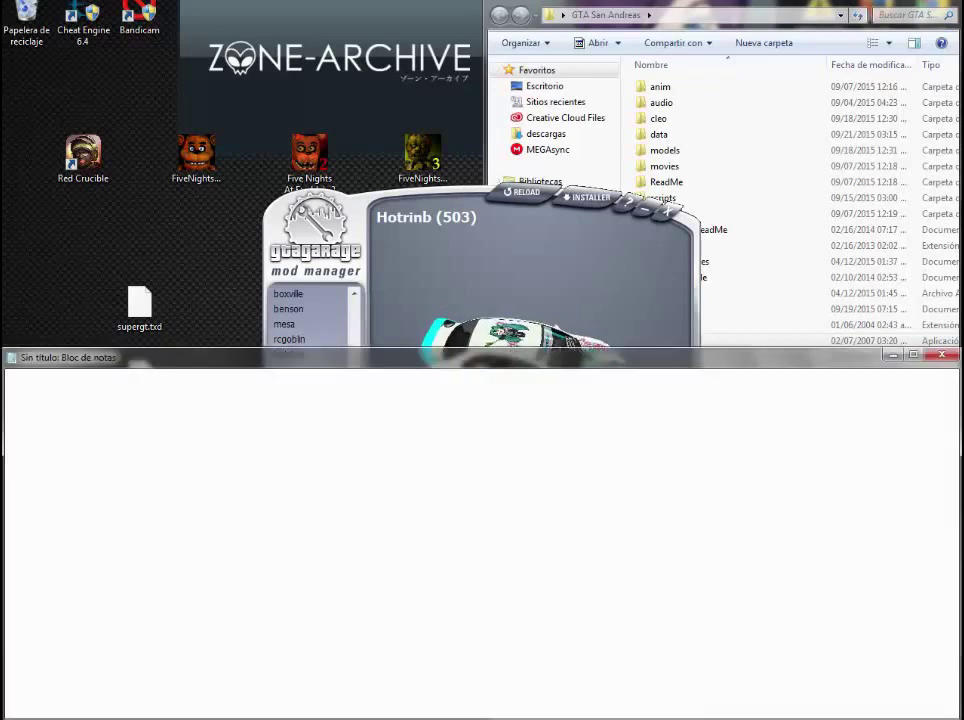
{"action": "type", "text": "buscan el nombre del archivo txd y dff ejemplo me toco supergt"}
{"action": "key", "text": "ctrl+a"}
{"action": "type", "text": "o"}
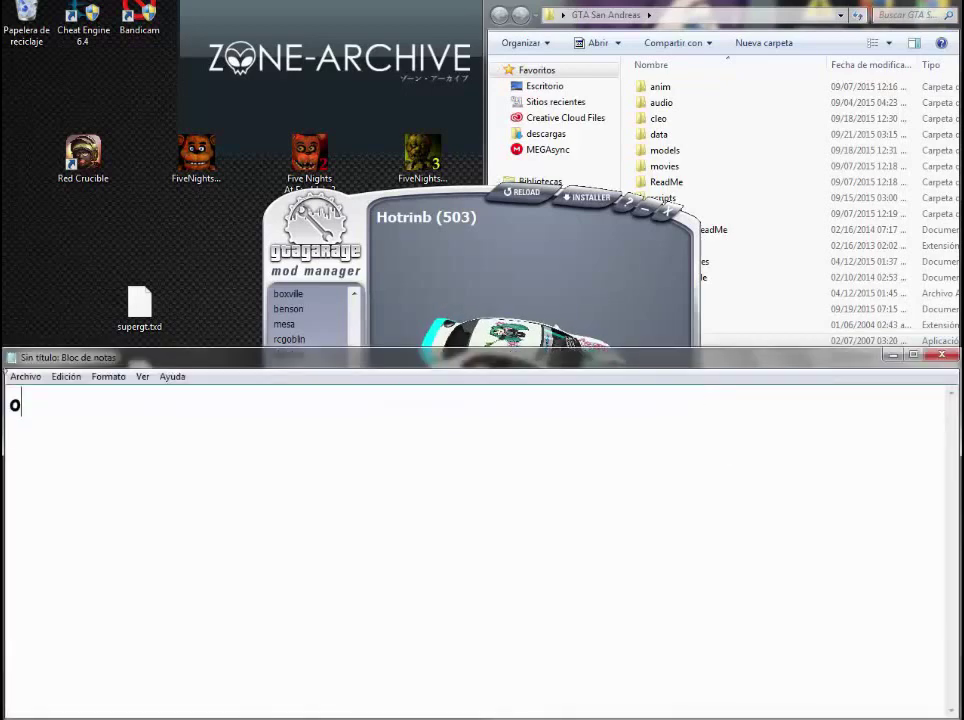
{"action": "type", "text": "tro coch"}
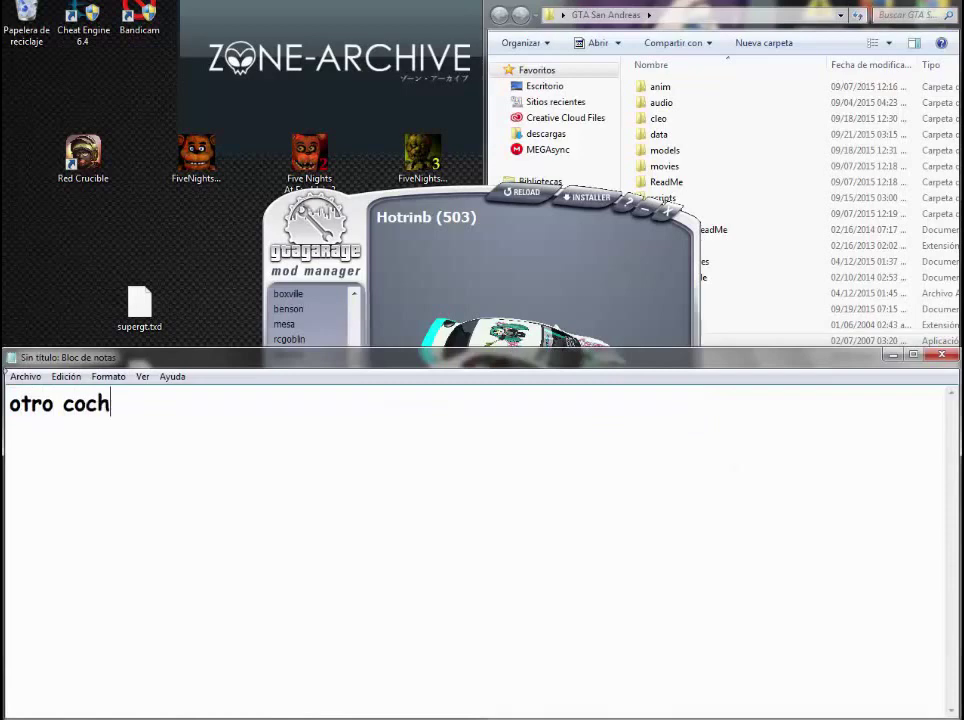
{"action": "type", "text": "e ahor"}
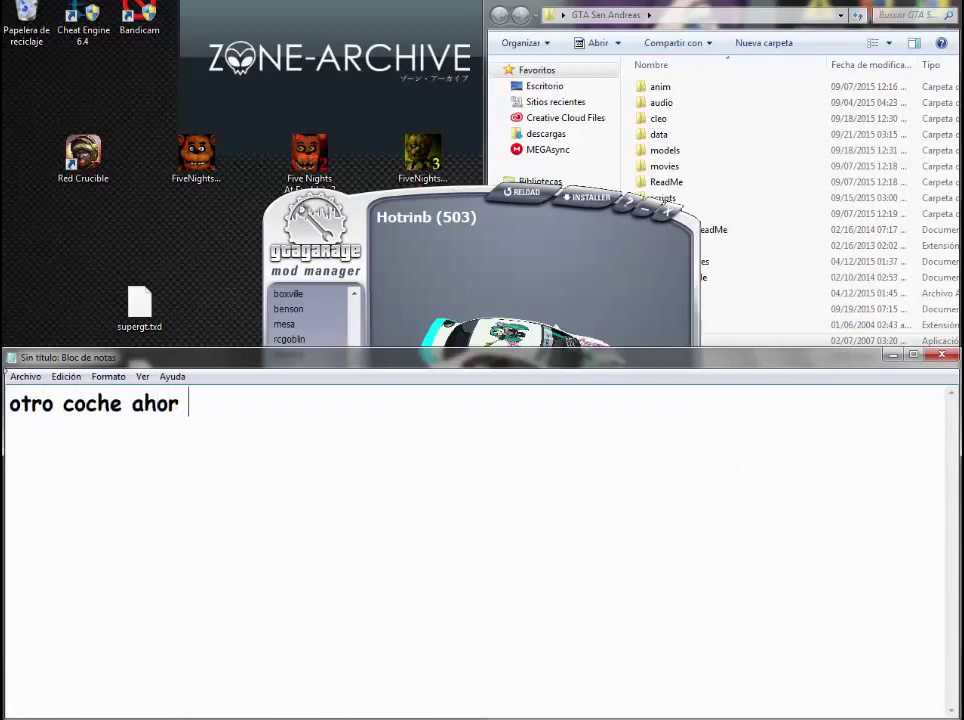
{"action": "type", "text": "a vamos con el"}
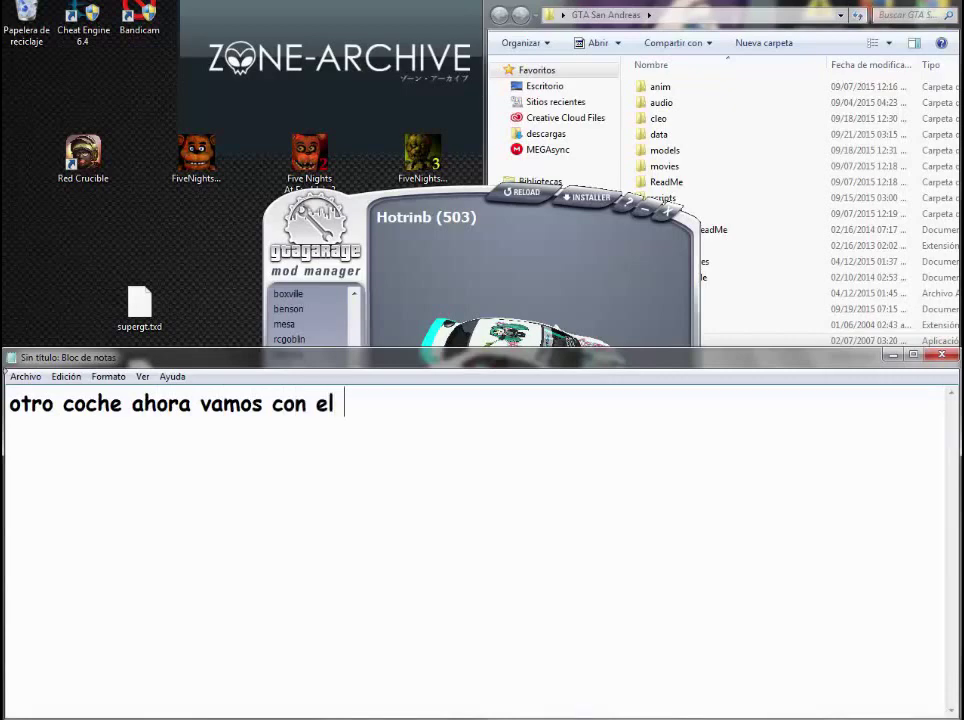
{"action": "type", "text": " juego"}
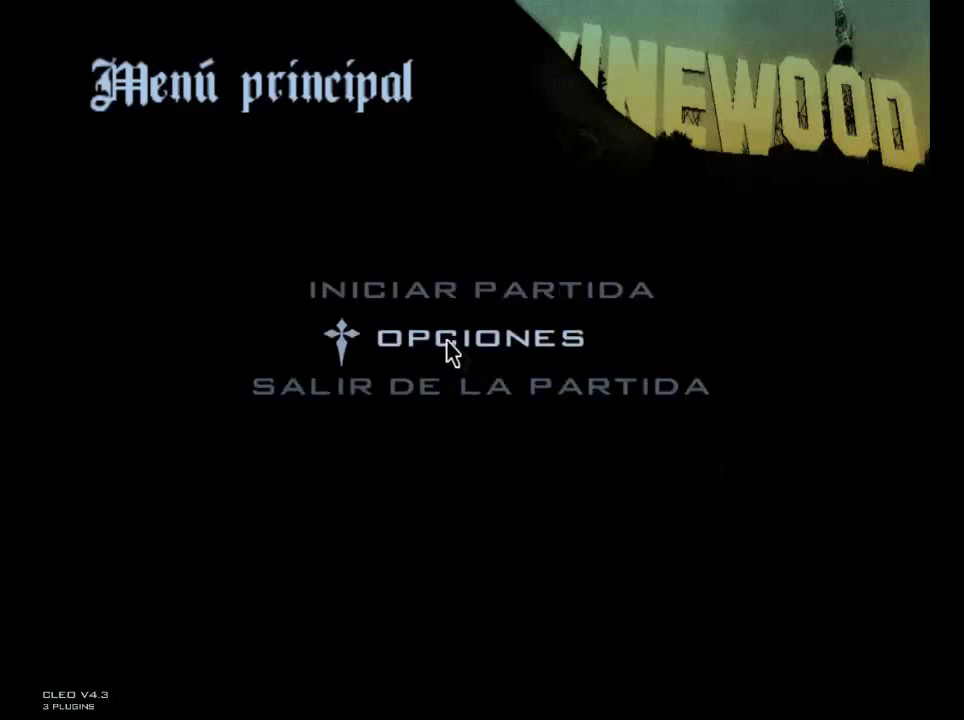
Switch to GTA San Andreas and load a saved game from the main menu.
{"action": "left_click", "coordinate": [427, 314]}
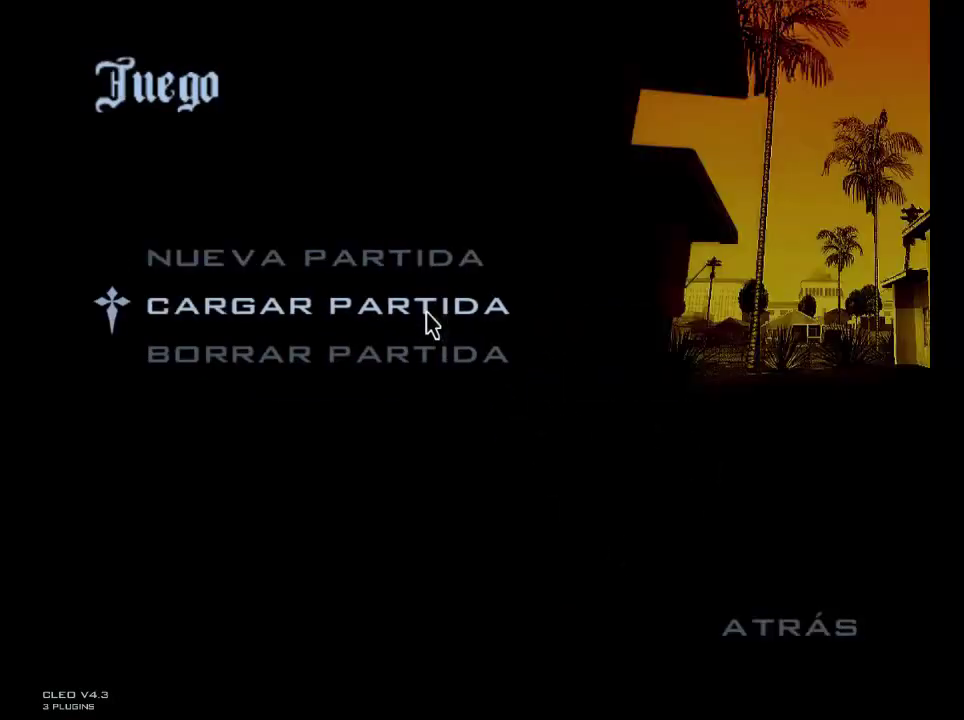
{"action": "left_click", "coordinate": [346, 304]}
{"action": "left_click", "coordinate": [222, 368]}
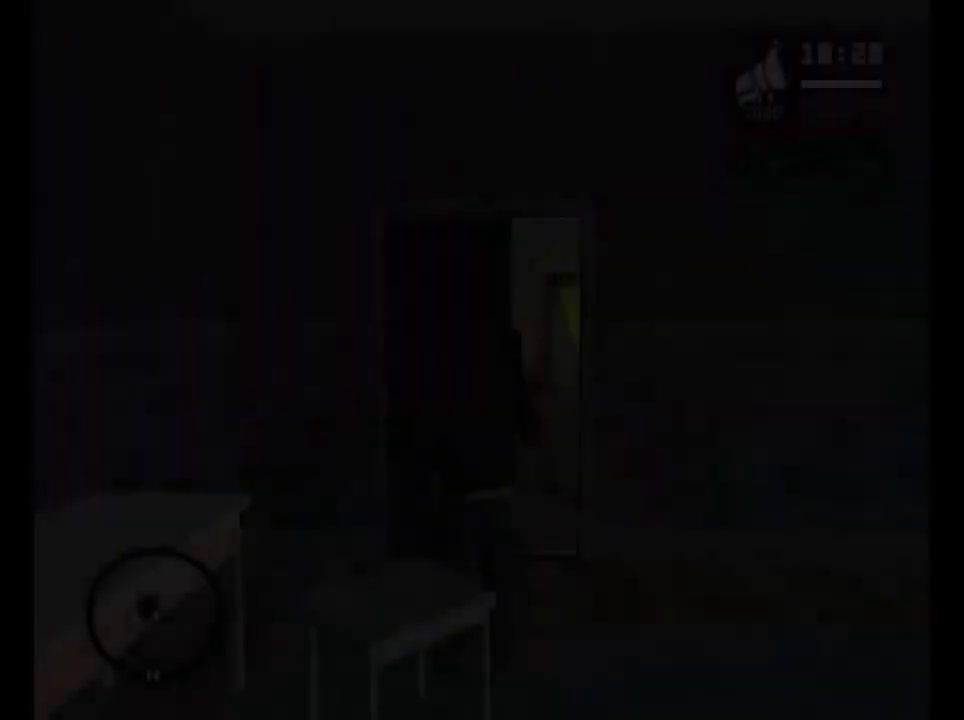
Cycle through the character's weapons inside the safehouse and equip the sniper rifle.
{"action": "key", "text": "w"}
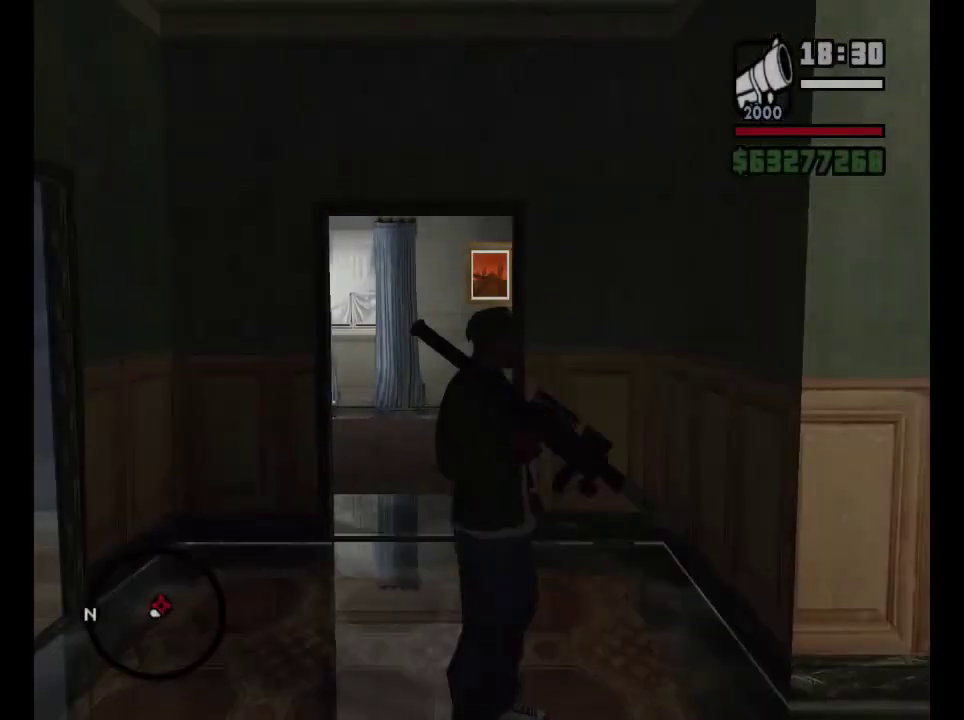
{"action": "key", "text": "e"}
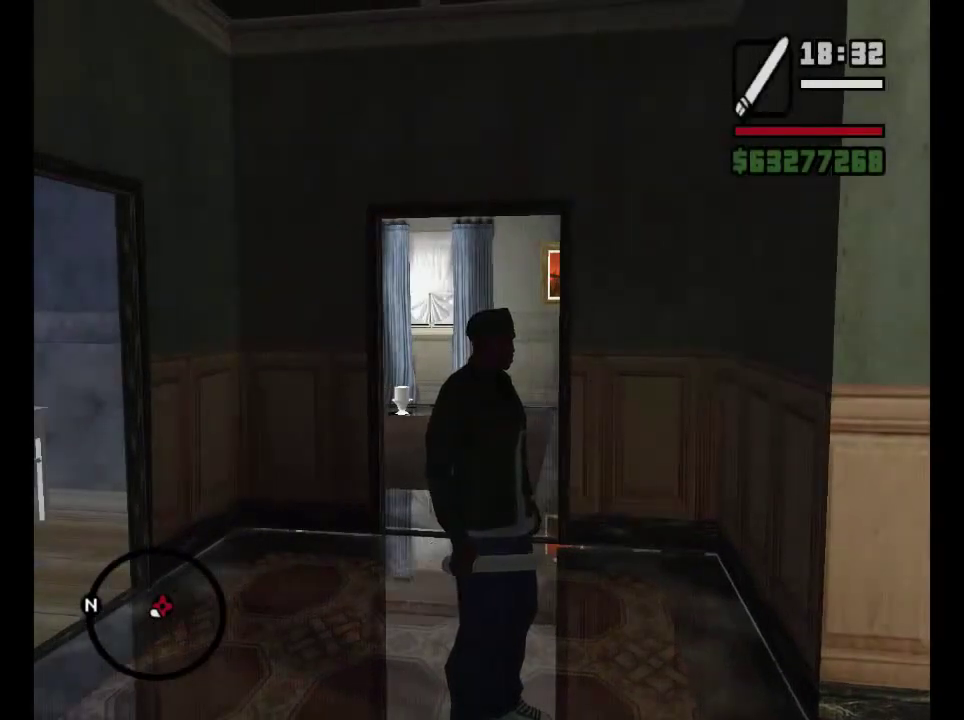
{"action": "key", "text": "e"}
{"action": "key", "text": "e"}
{"action": "key", "text": "e"}
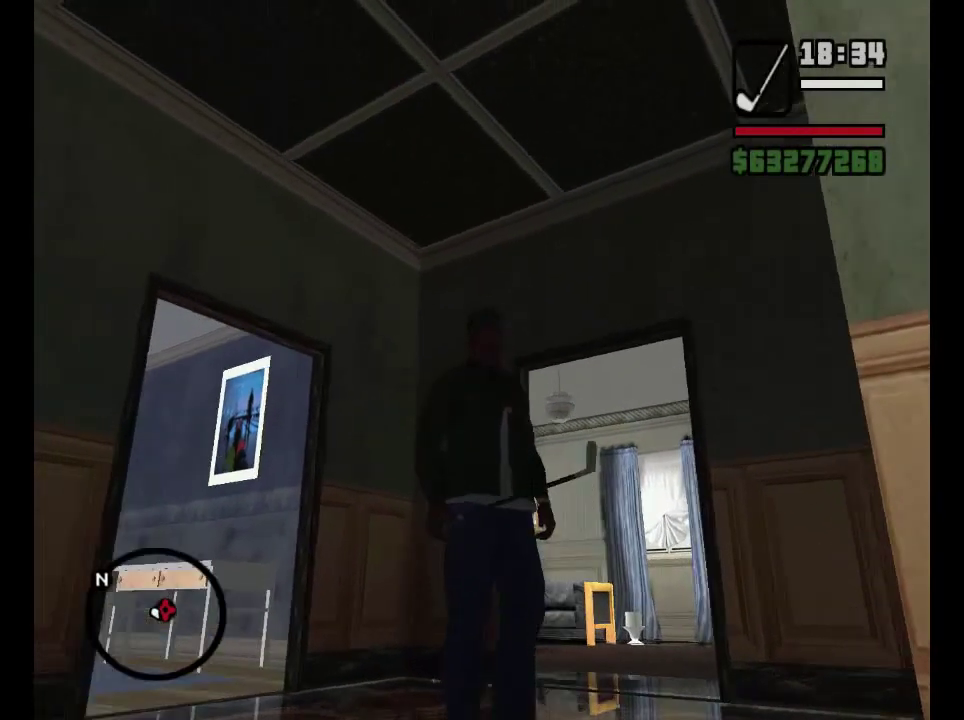
{"action": "key", "text": "e"}
{"action": "key", "text": "e"}
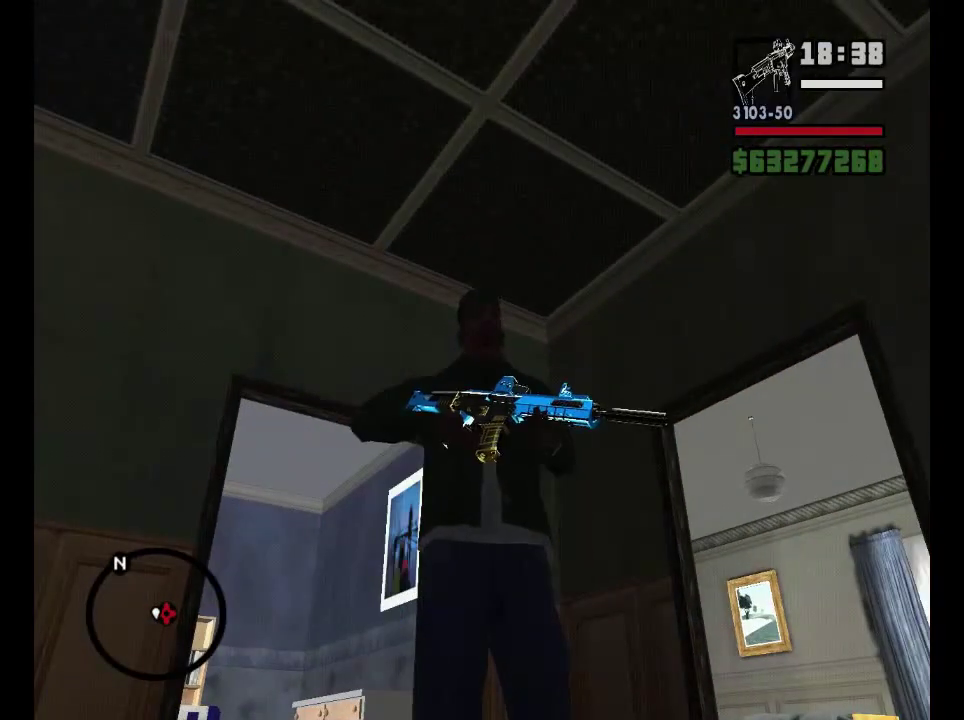
{"action": "key", "text": "e"}
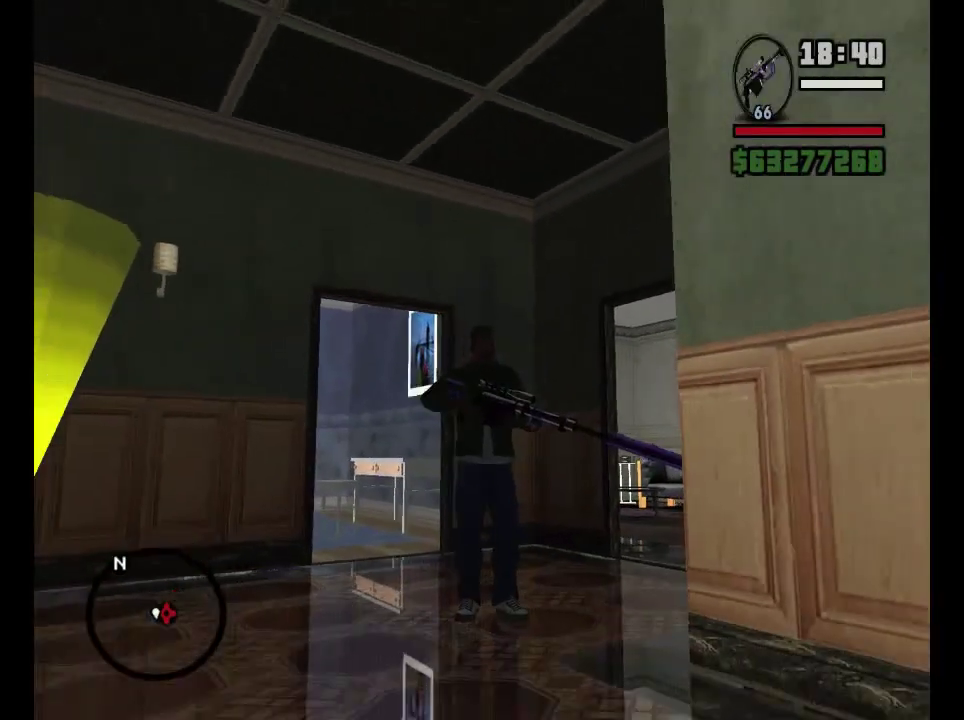
{"action": "key", "text": "e"}
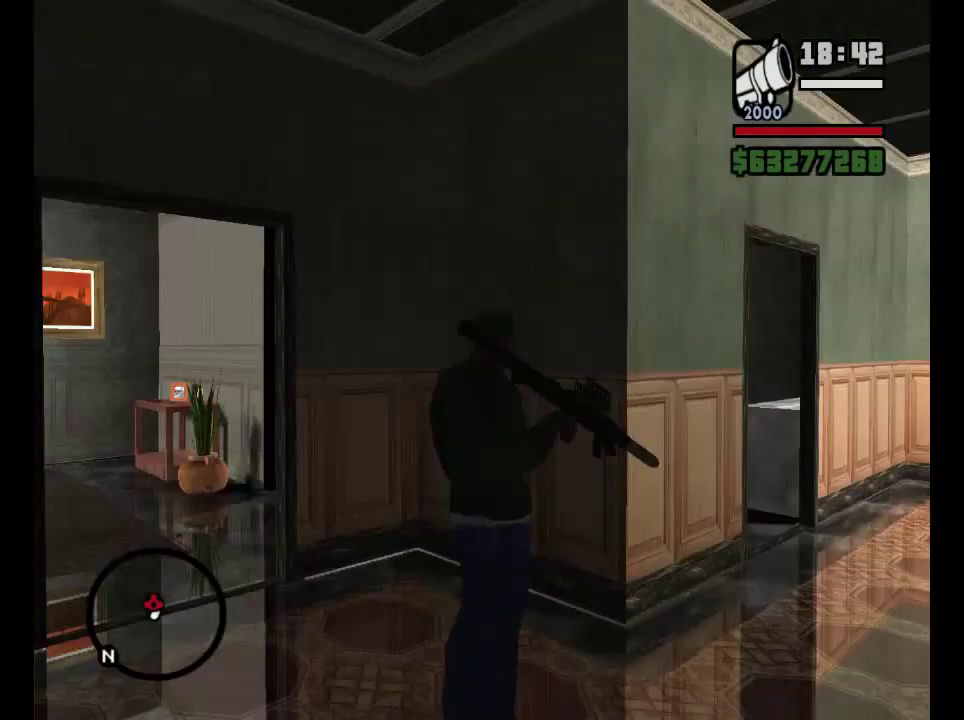
{"action": "key", "text": "q"}
Leave the safehouse, run around to its driveway, and approach the garage door until it opens.
{"action": "key", "text": "w"}
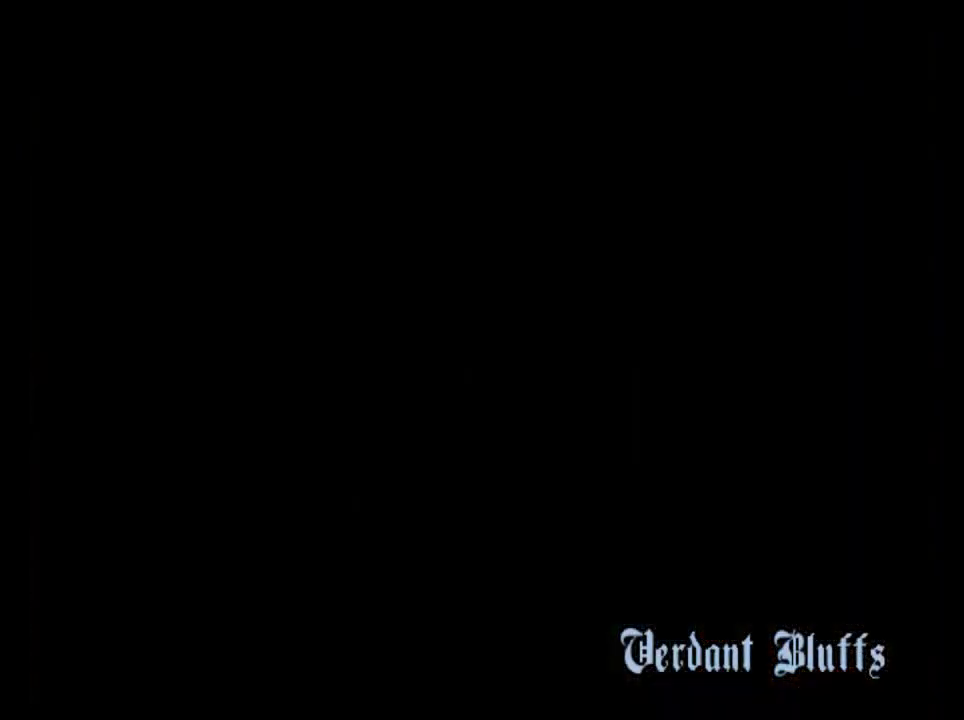
{"action": "key", "text": "w"}
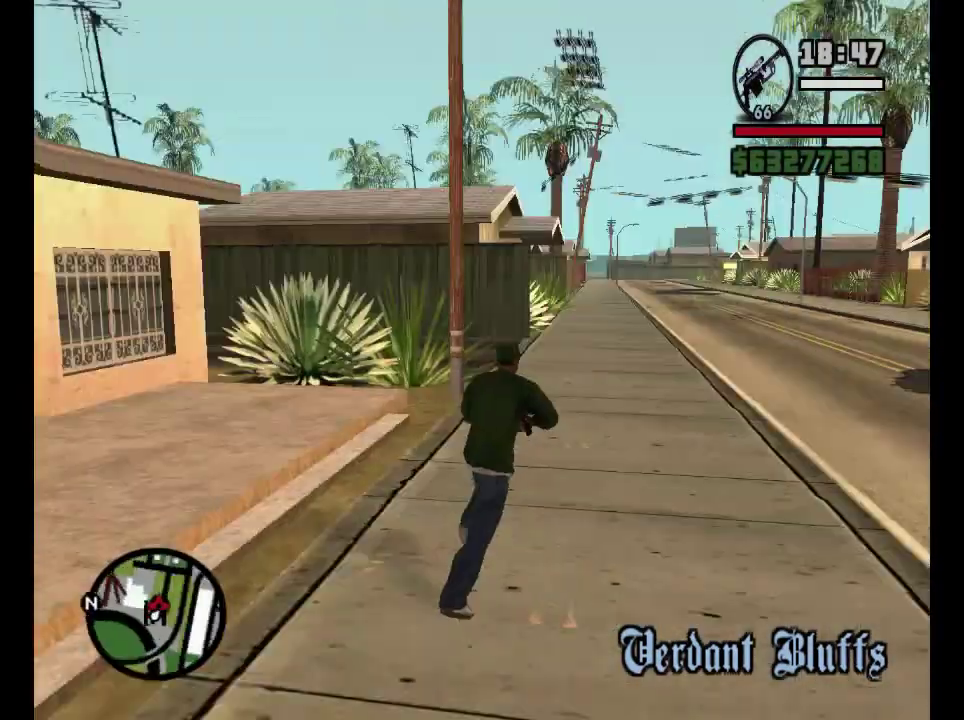
{"action": "key", "text": "w"}
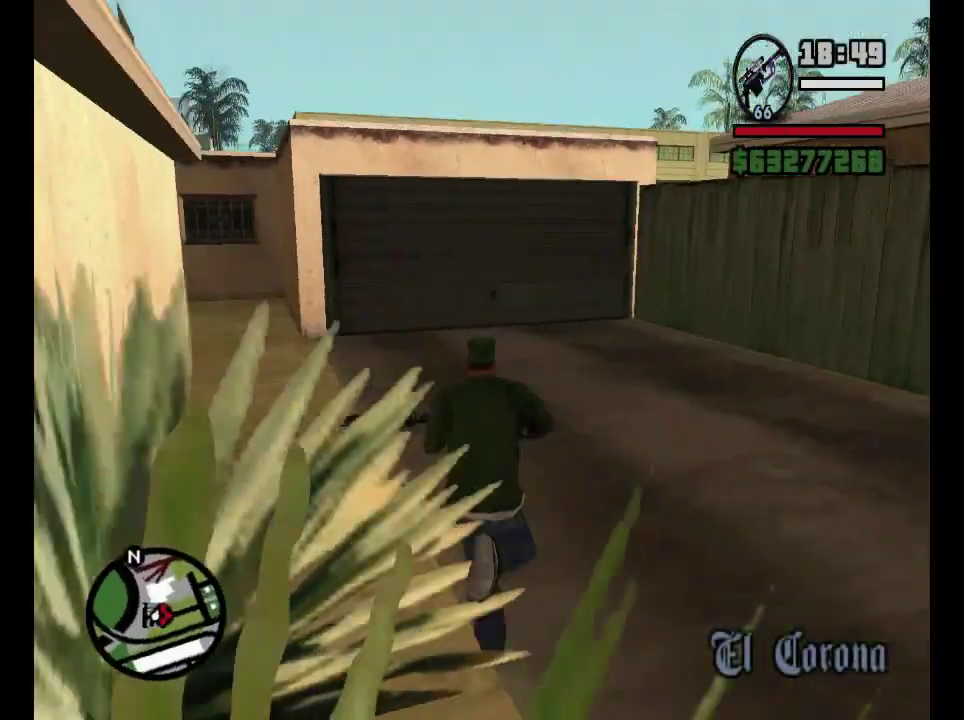
{"action": "key", "text": "w"}
{"action": "key", "text": "d"}
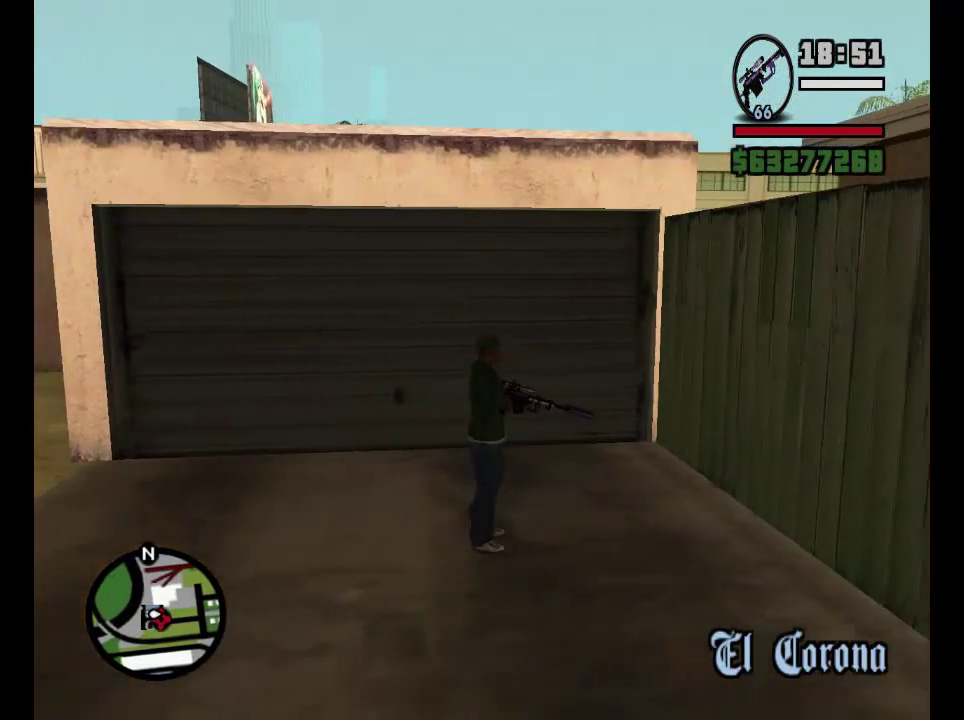
{"action": "key", "text": "w"}
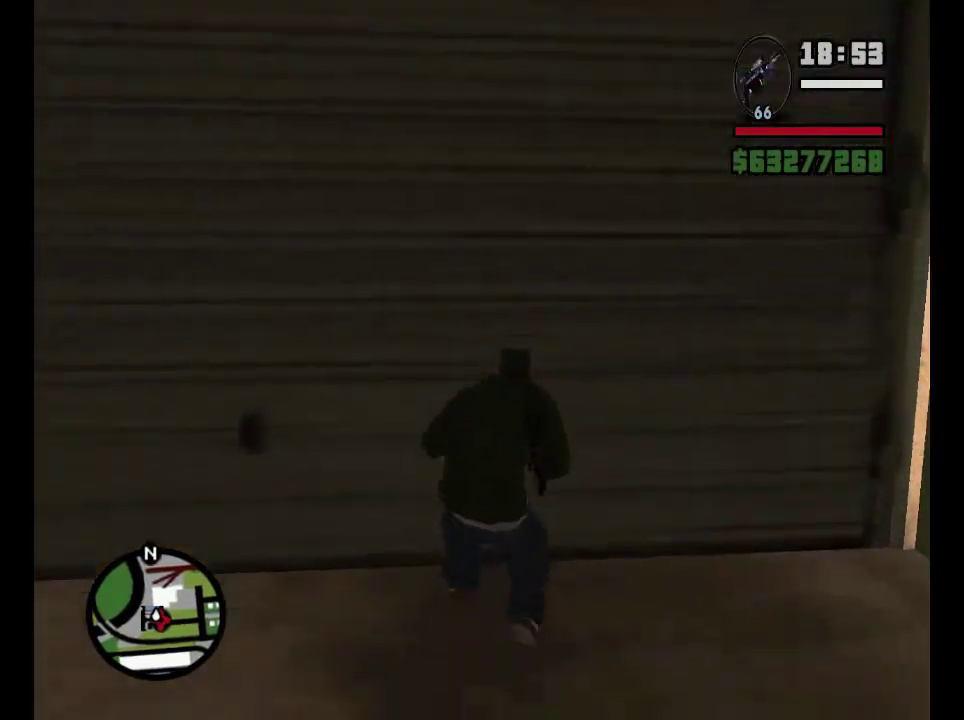
{"action": "key", "text": "w"}
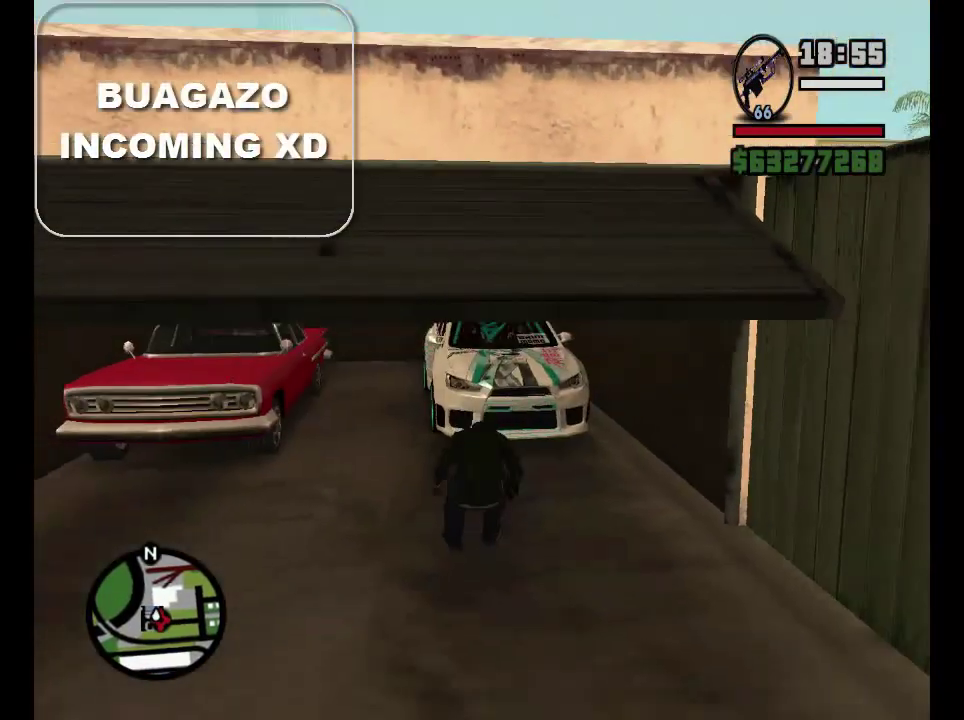
Examine the white and turquoise car in the garage through the sniper scope, and run back out to the driveway.
{"action": "right_click", "coordinate": [482, 360]}
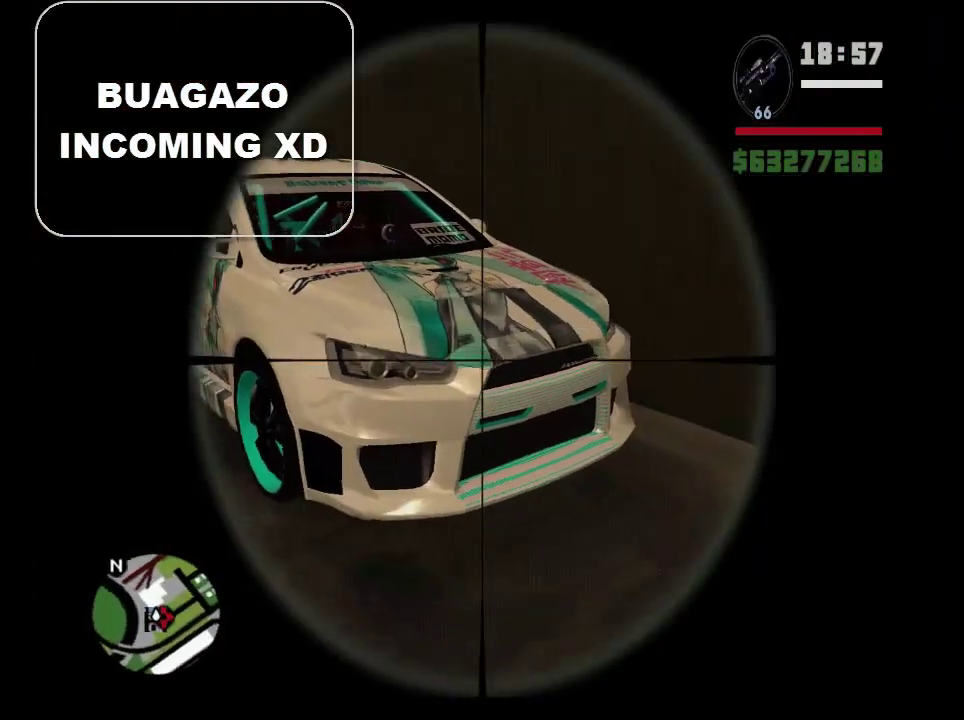
{"action": "scroll", "coordinate": [482, 360], "scroll_direction": "up", "scroll_amount": 2}
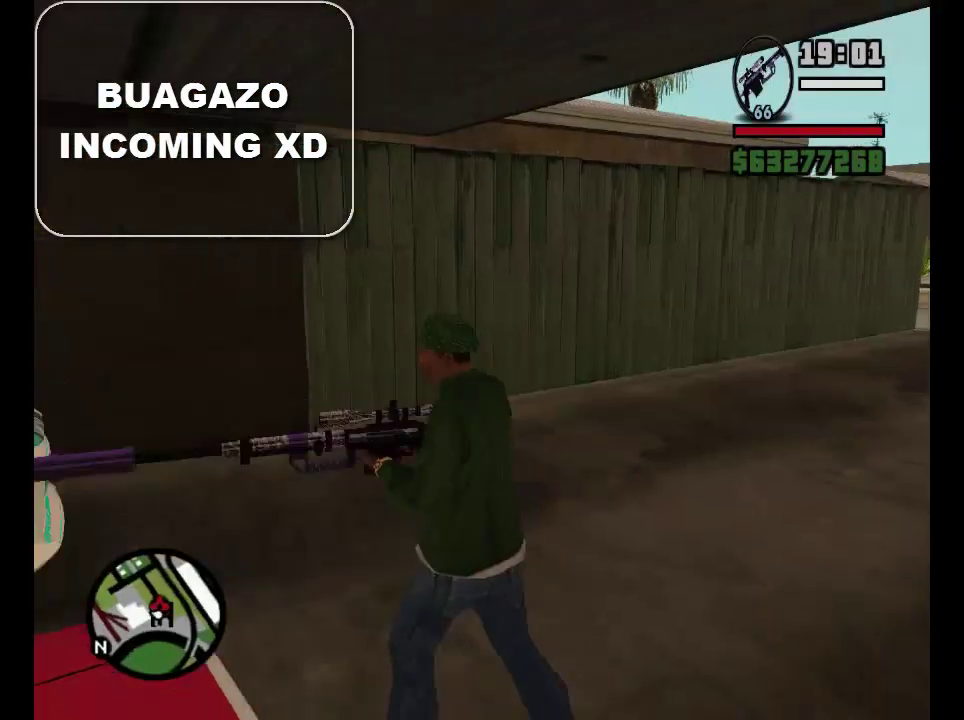
{"action": "key", "text": "w"}
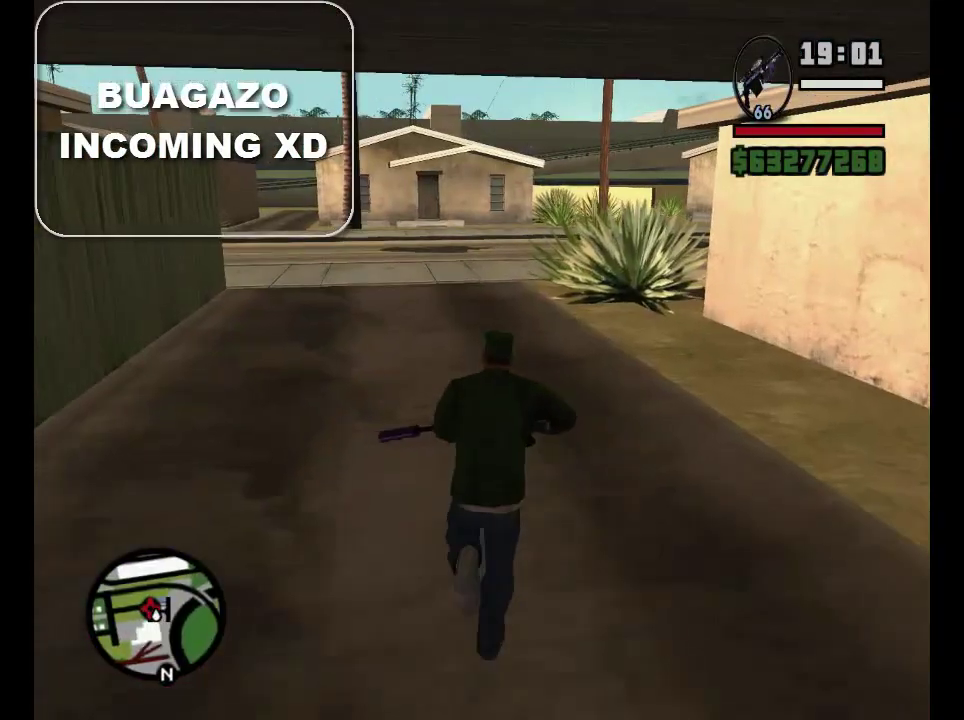